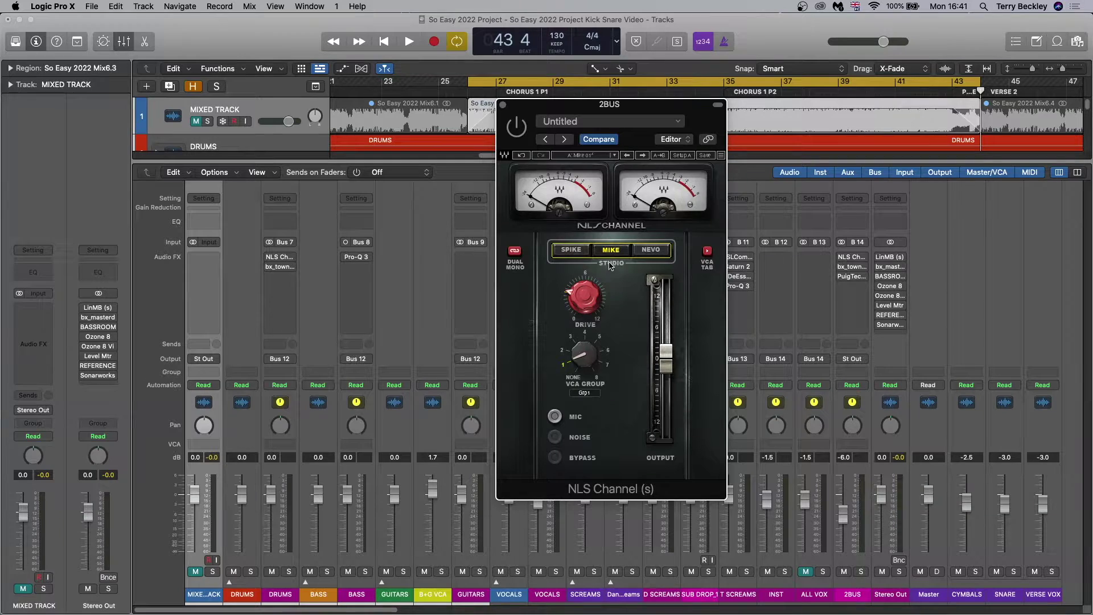
Step: Review the NLS Channel, bx_townhouse Buss Compressor and PuigTec EQP1A settings on the 2BUS channel, closing each plug-in window
click(503, 106)
click(852, 266)
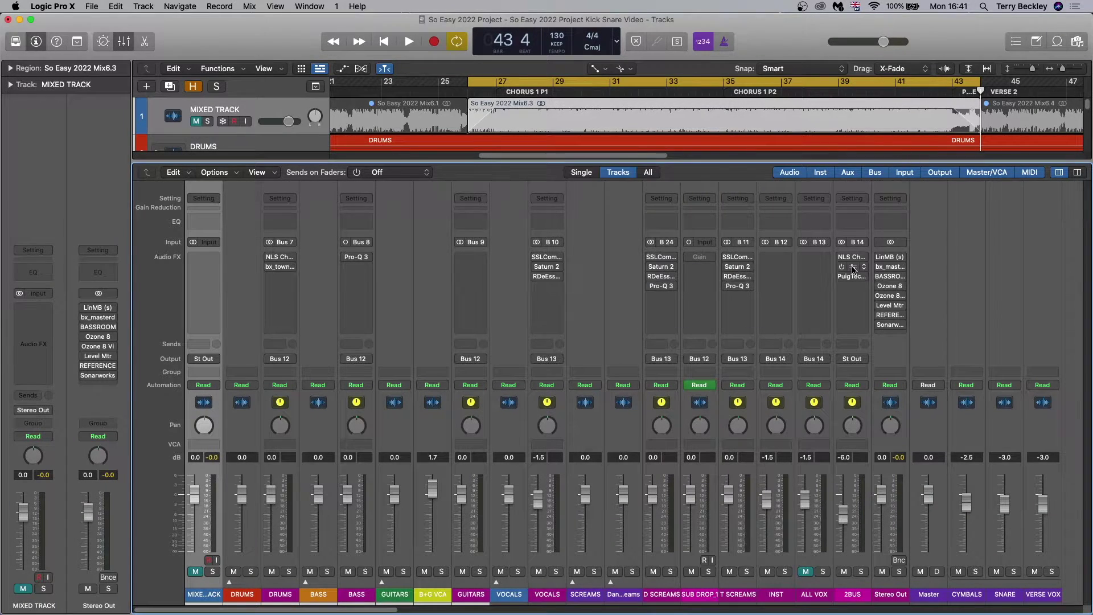
drag(686, 171, 575, 164)
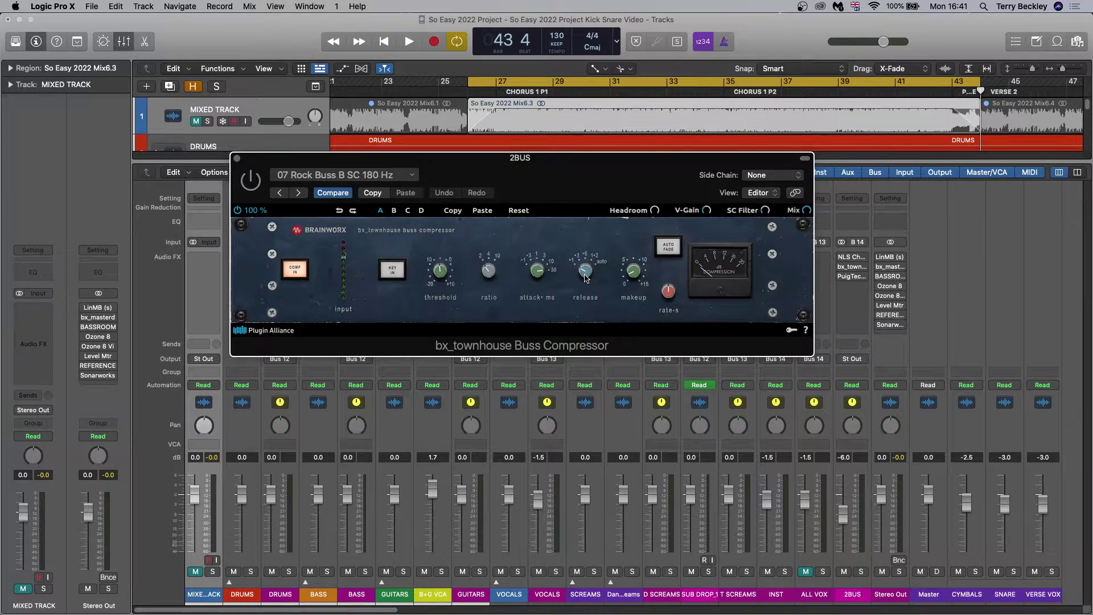
key(super+w)
click(854, 278)
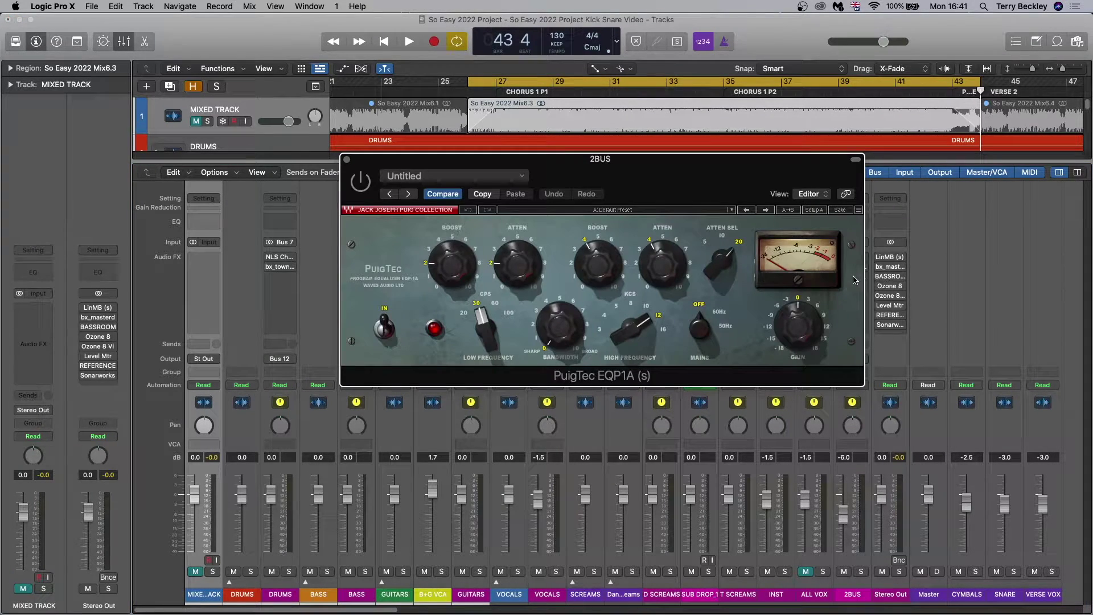
mouse_move(652, 276)
mouse_move(499, 273)
click(348, 160)
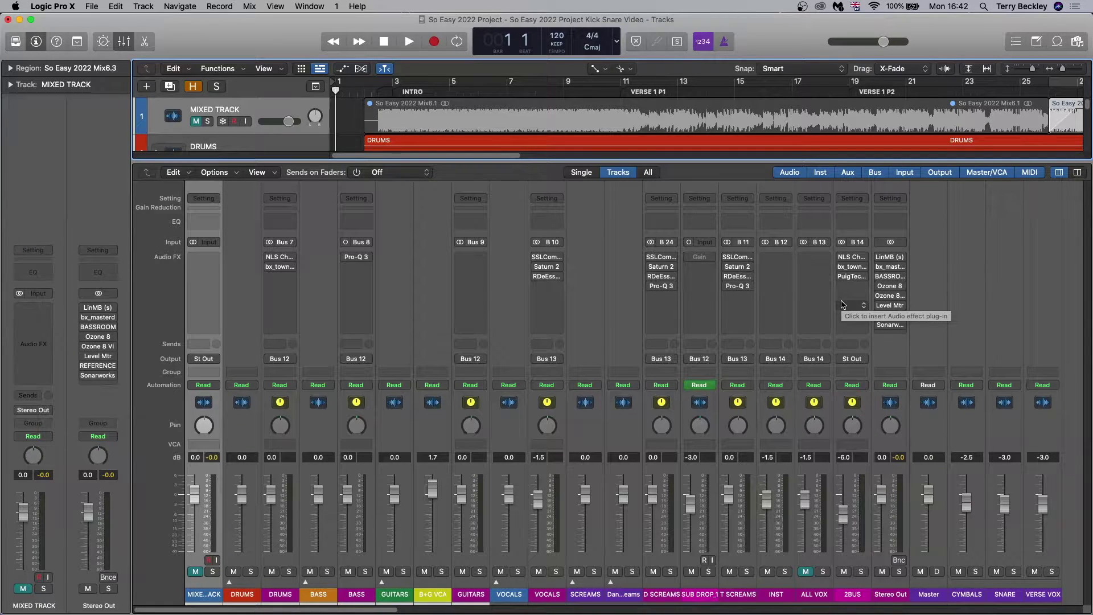
Step: Play the song from the start, toggling all three 2BUS inserts between bypassed and active for comparison, and leave them active
key(space)
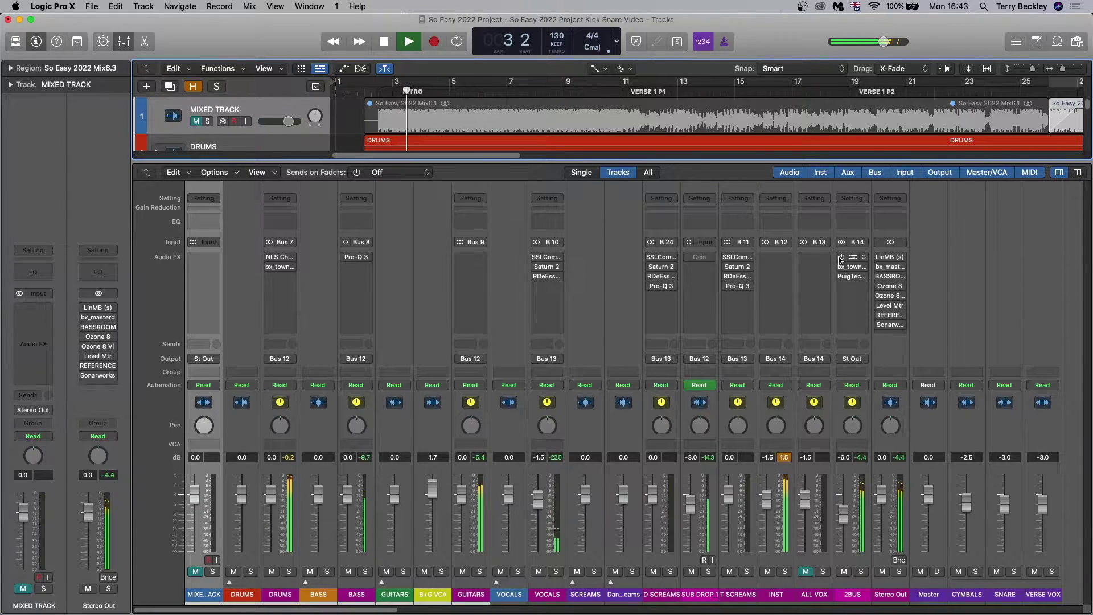
drag(842, 259, 842, 283)
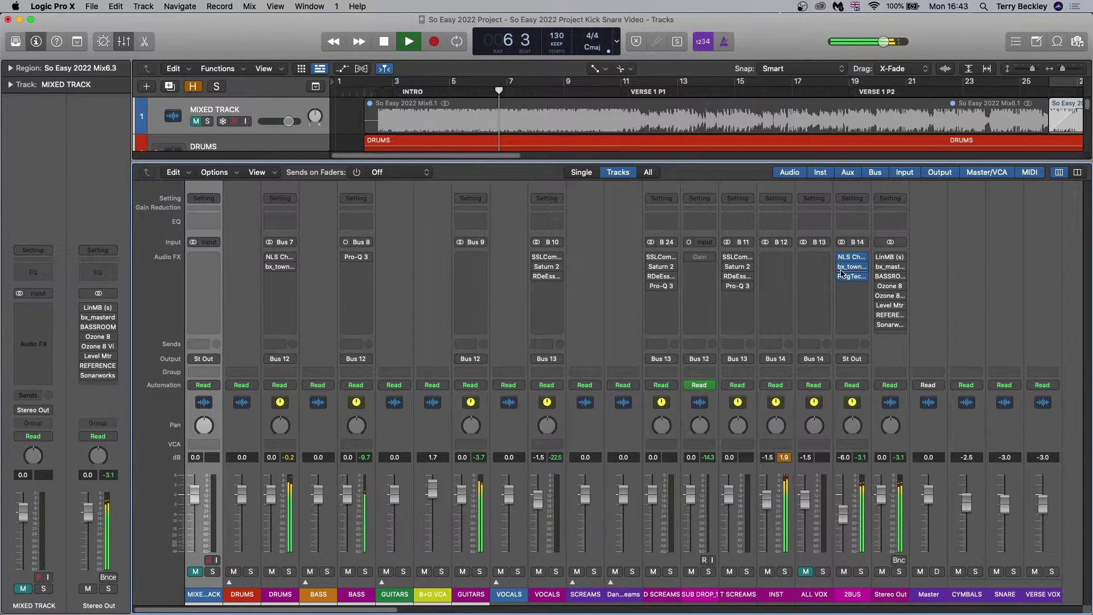
drag(842, 258, 841, 282)
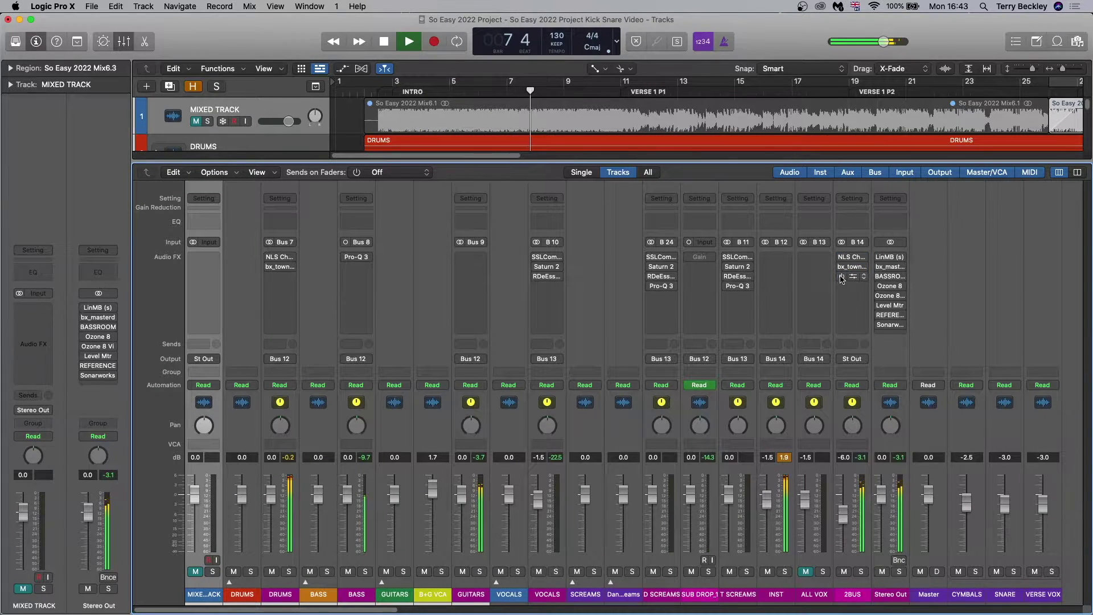
drag(841, 258, 841, 279)
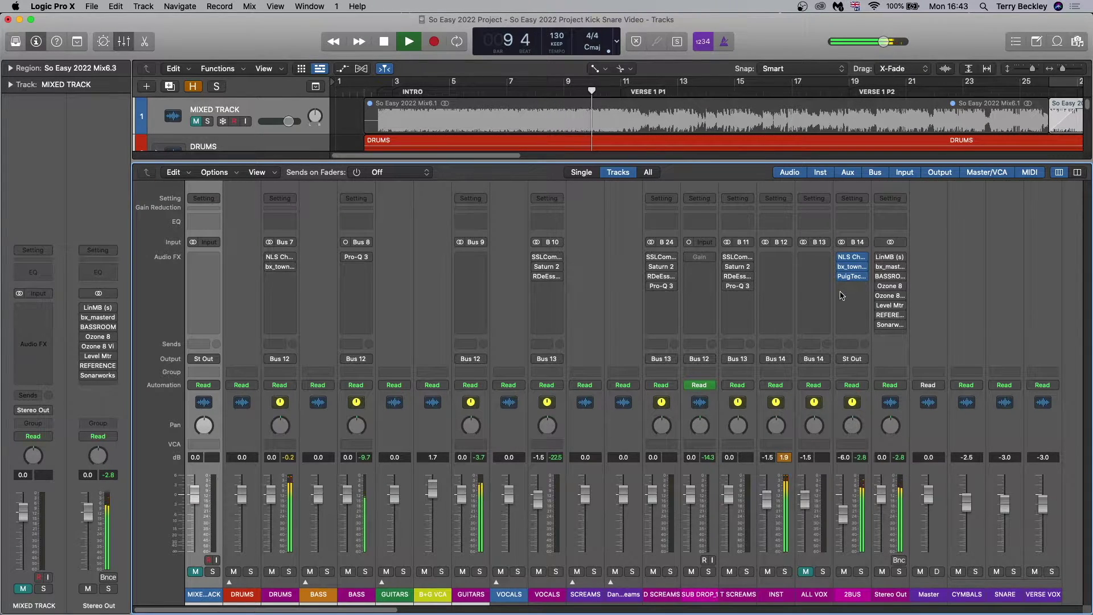
key(space)
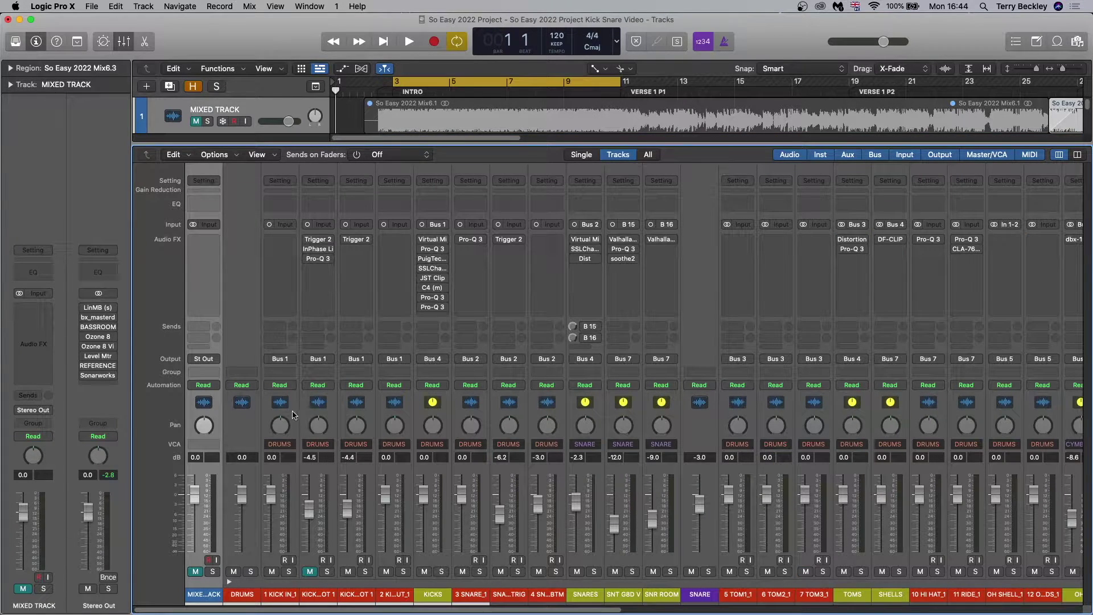
Step: Go through the kick channels from 1 KICK IN_1 to 2 KICK OUT_1 and examine the insert chain on the KICKS bus
click(293, 414)
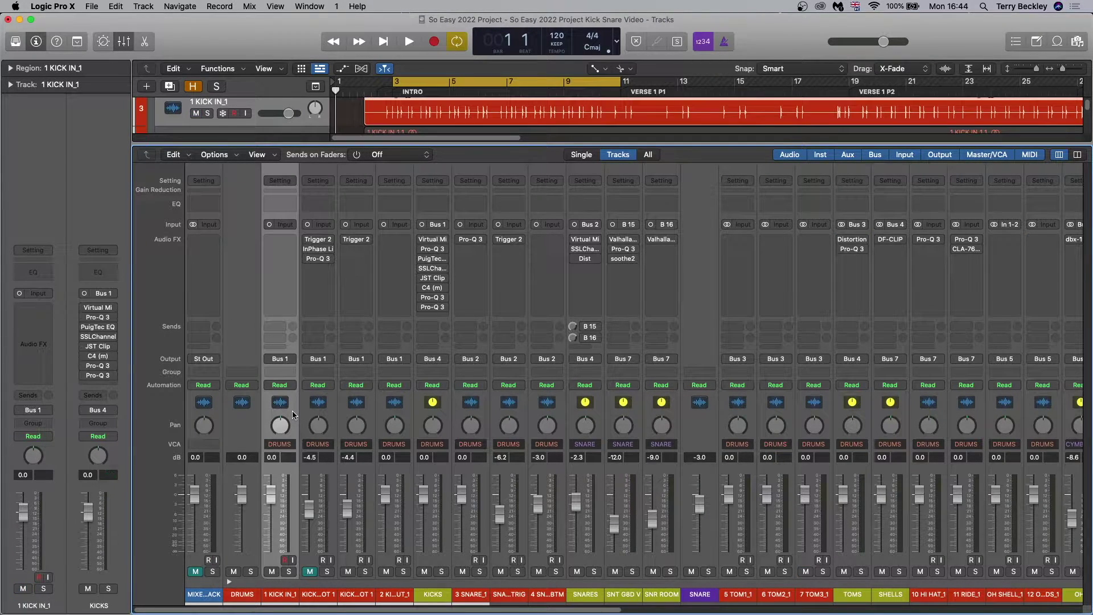
click(327, 414)
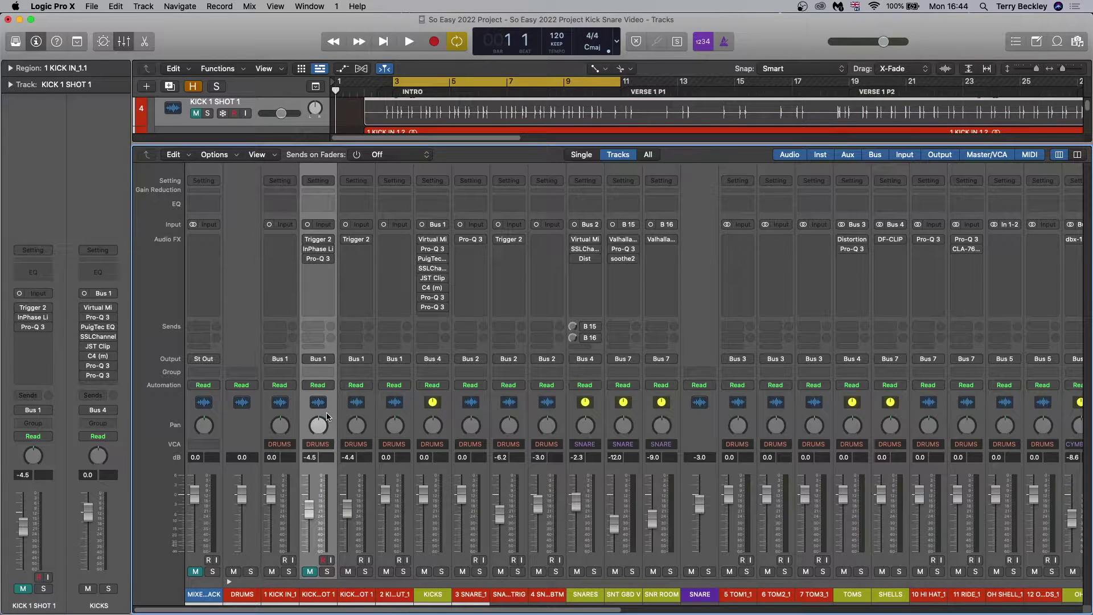
click(365, 419)
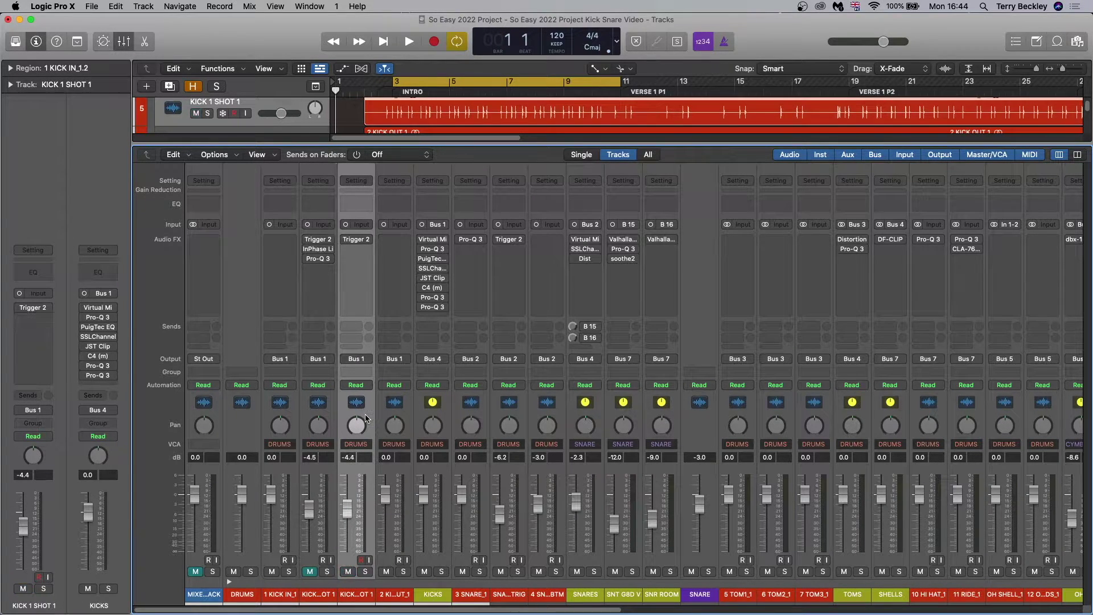
click(406, 417)
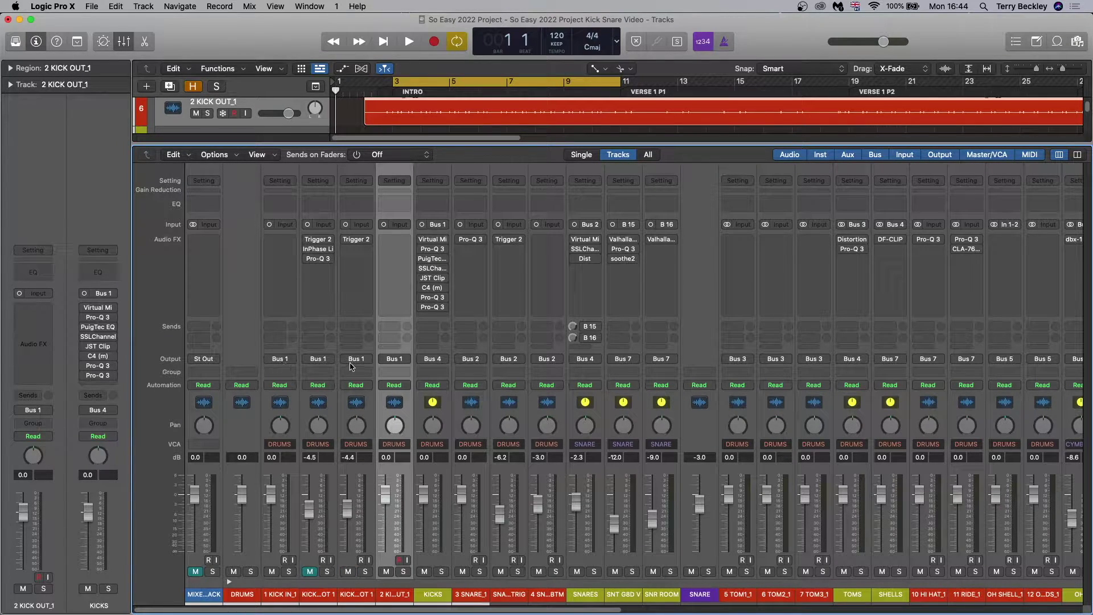
click(450, 413)
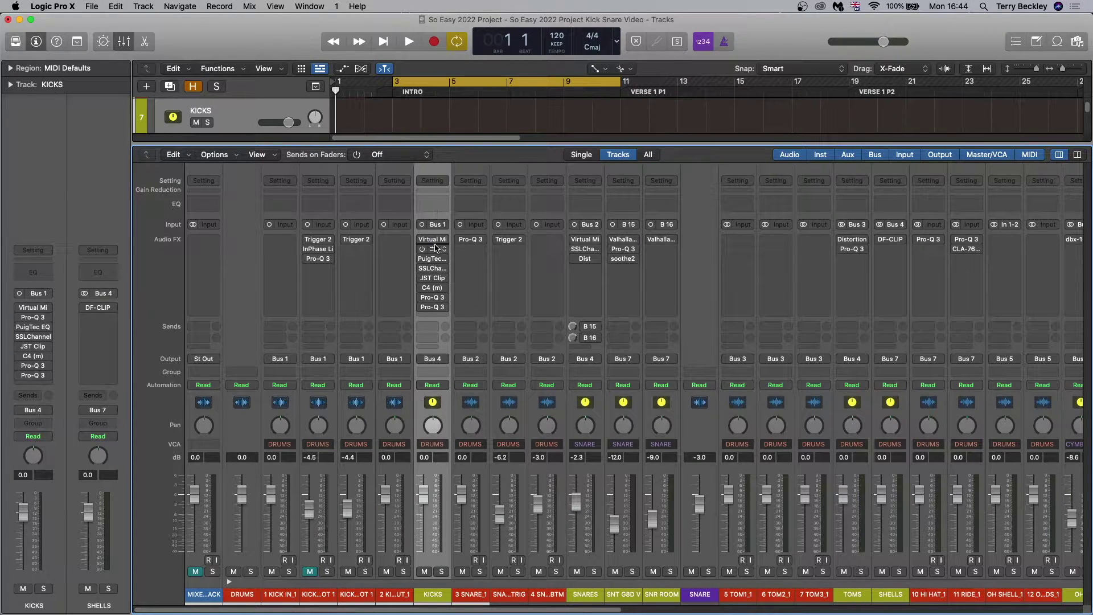
mouse_move(434, 310)
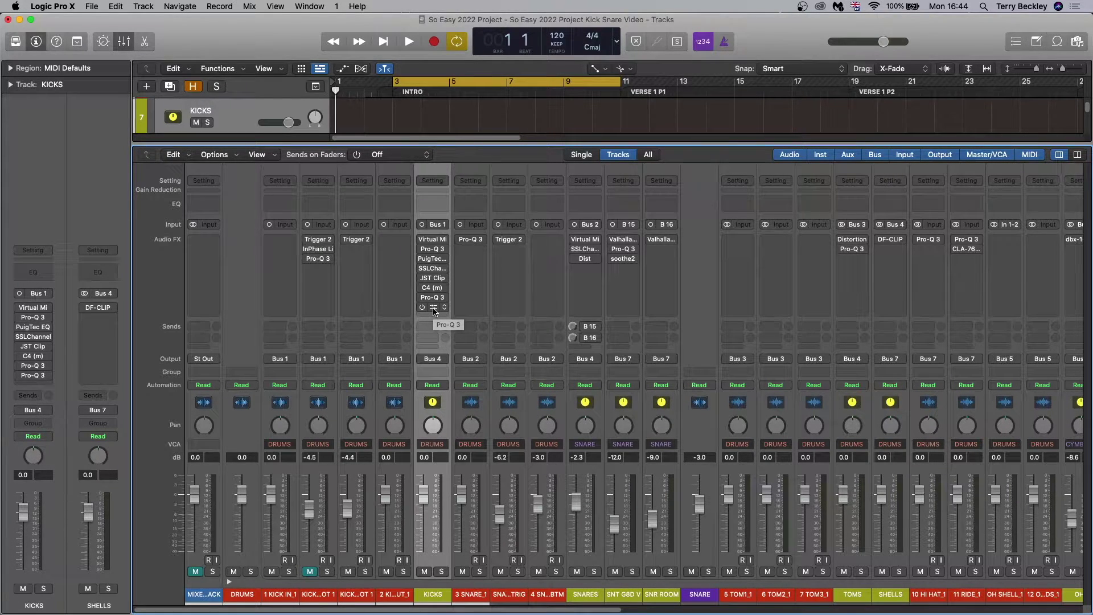
Step: Examine the FG-Stress compressor in Virtual Mix Rack and the first Pro-Q 3 on the KICKS bus
click(433, 242)
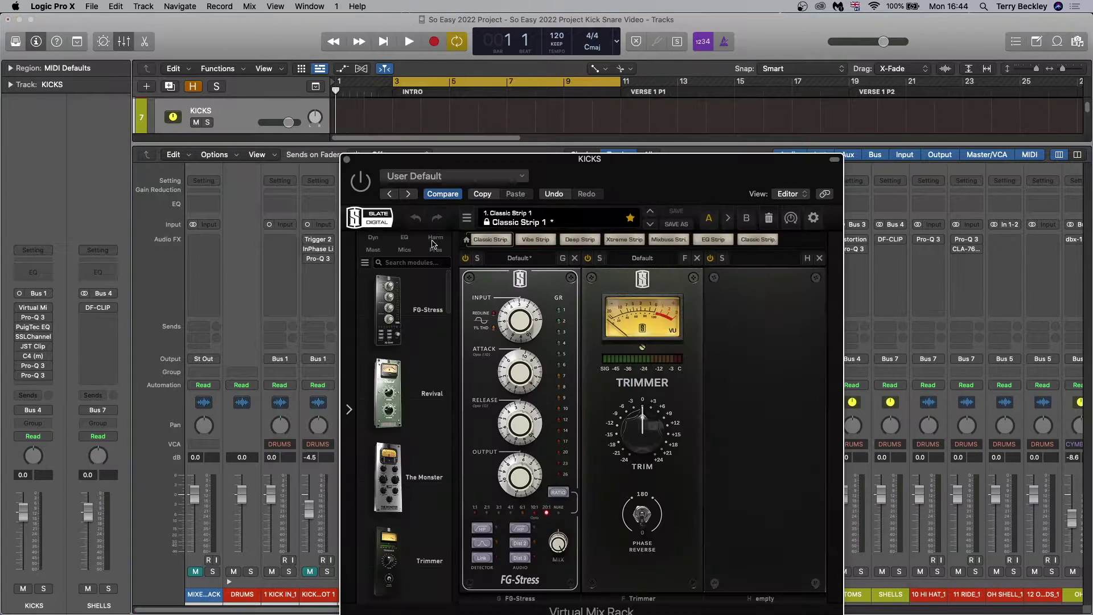
drag(603, 183, 589, 85)
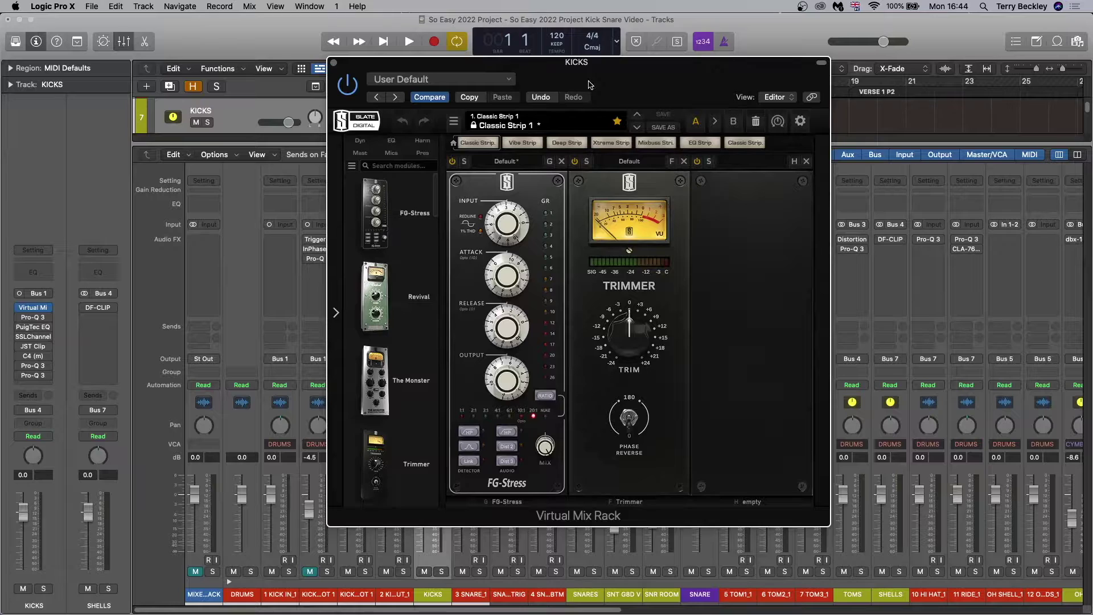
click(532, 416)
click(334, 62)
drag(631, 161, 554, 138)
click(431, 249)
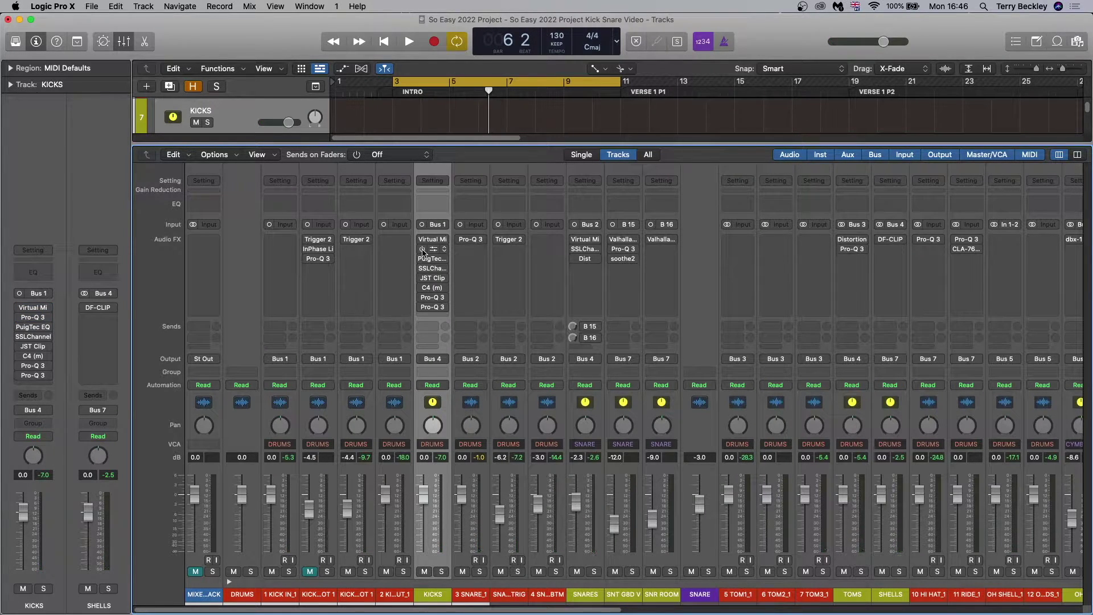
Step: Play the intro with the KICKS inserts bypassed, and again with Virtual Mix Rack and the first Pro-Q 3 switched on
key(space)
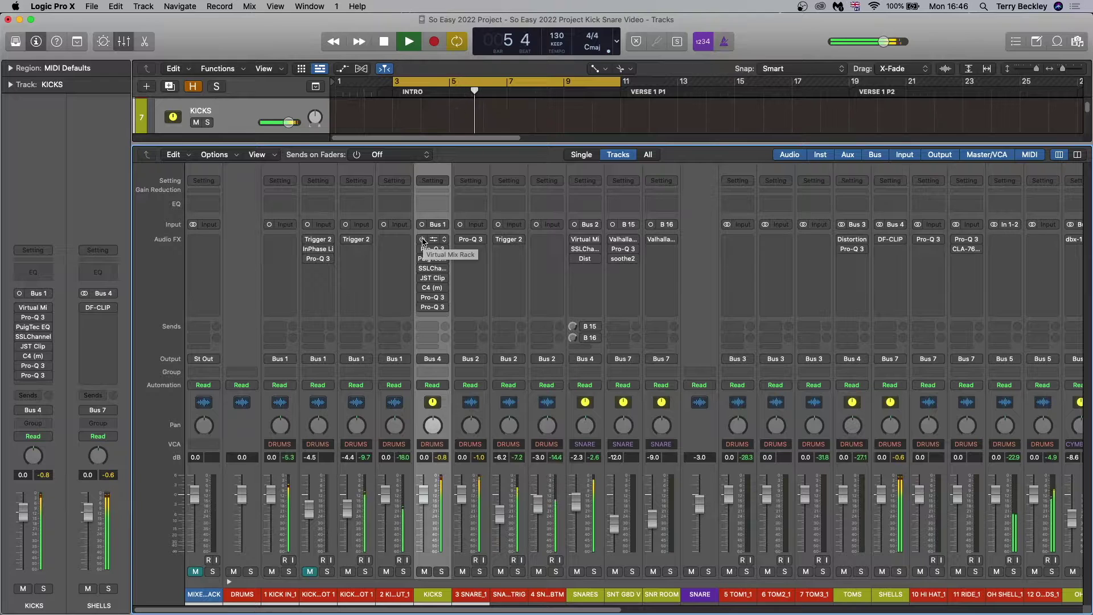
key(space)
drag(422, 242, 423, 252)
key(space)
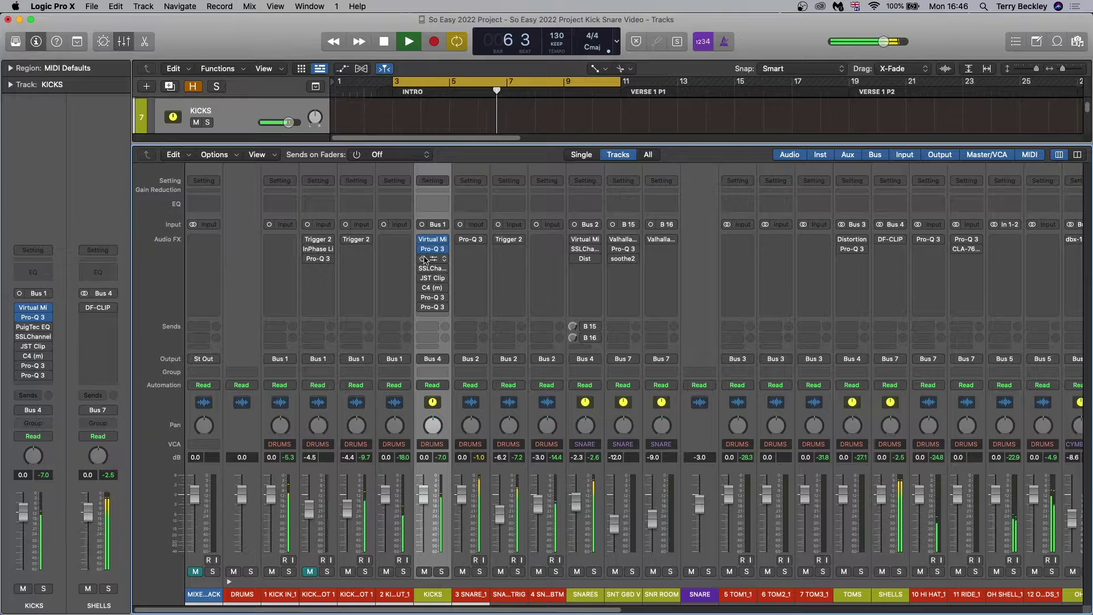
key(space)
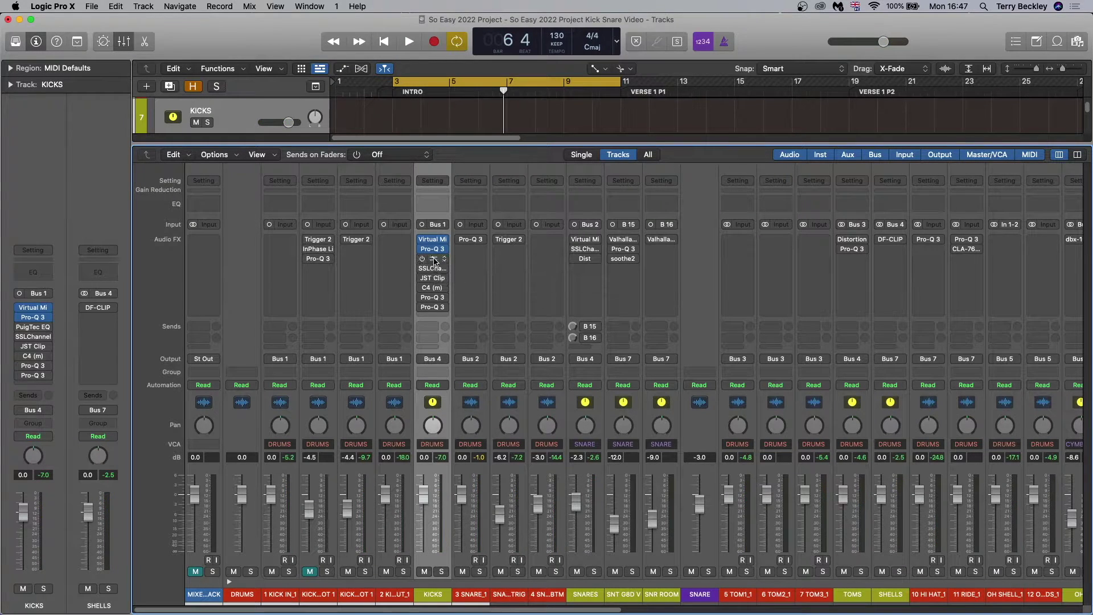
Step: Open the PuigTec EQP1A on the KICKS bus, examine its boost and attenuation settings, and close it
click(433, 259)
drag(573, 163, 654, 161)
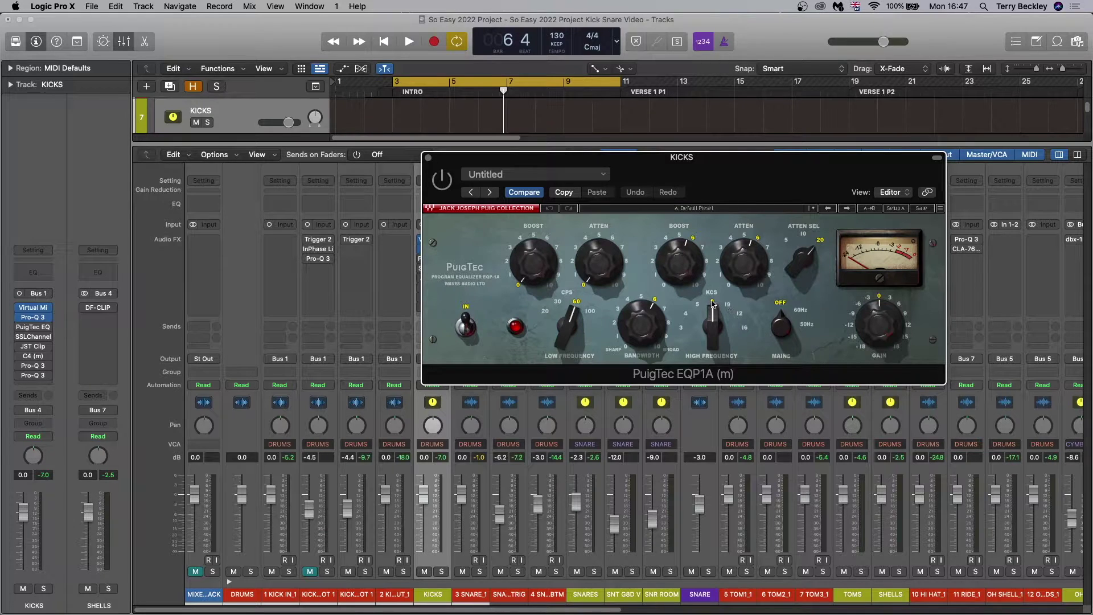
click(428, 158)
Step: Switch on SSLChannel on the KICKS bus and check its EQ settings alongside those of the PuigTec EQP1A
click(432, 268)
drag(552, 169, 762, 73)
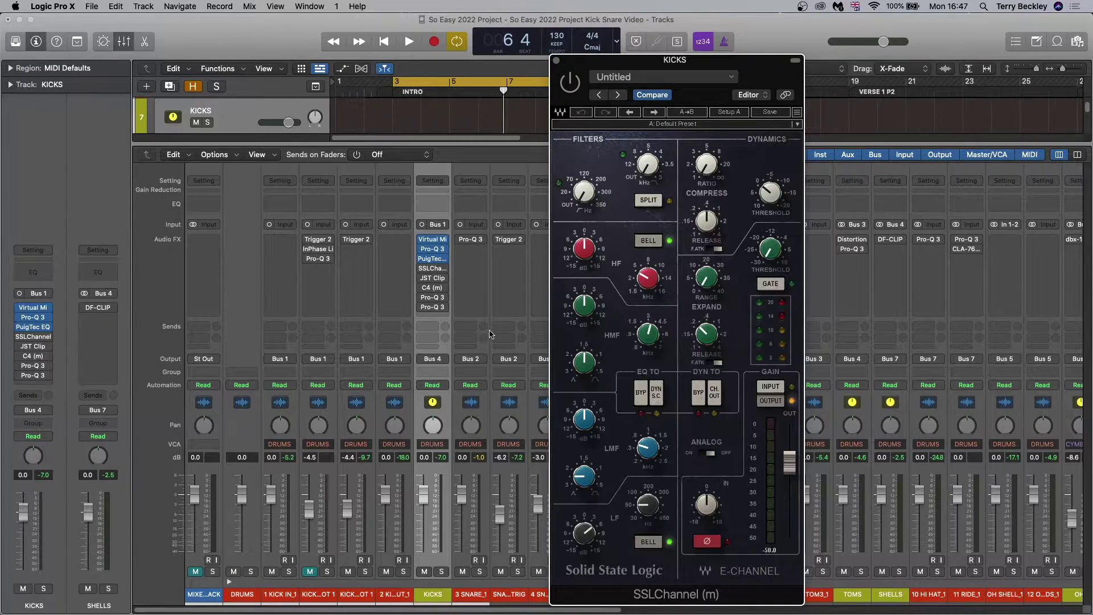
click(422, 271)
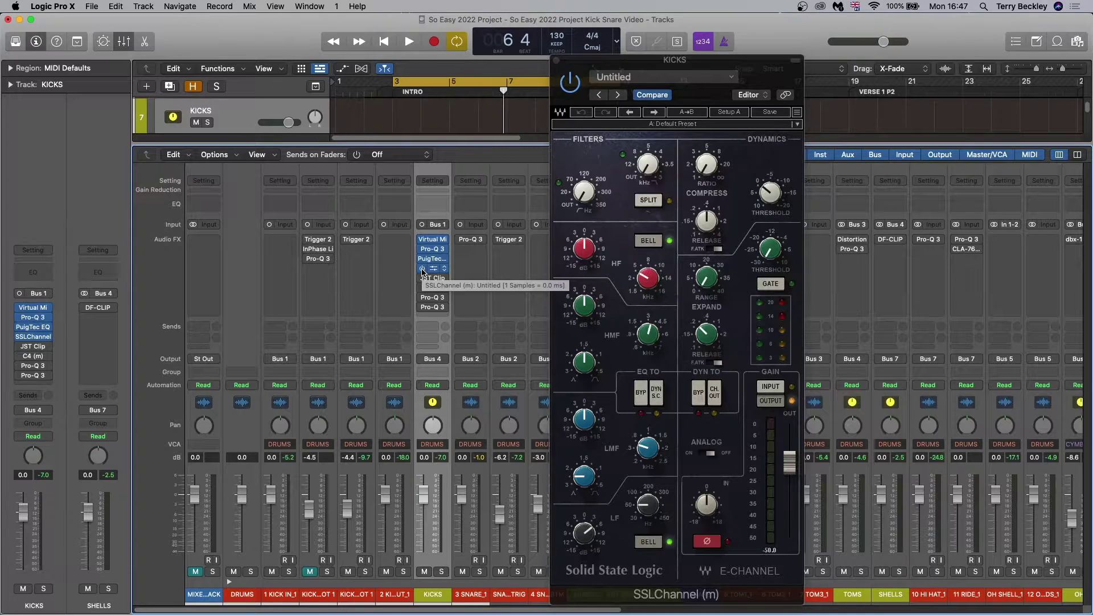
click(434, 259)
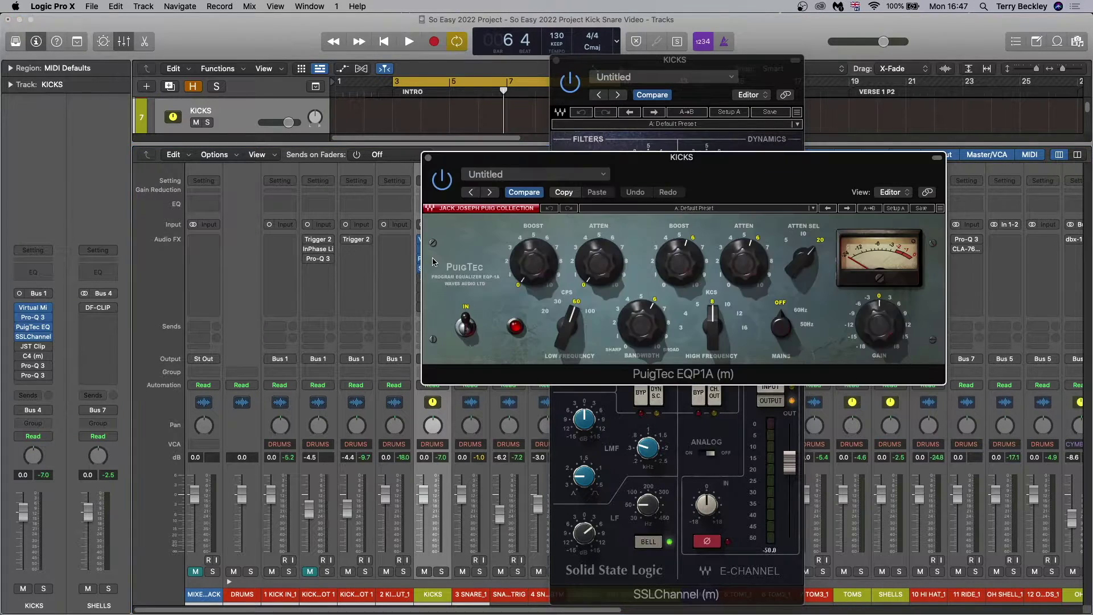
click(428, 158)
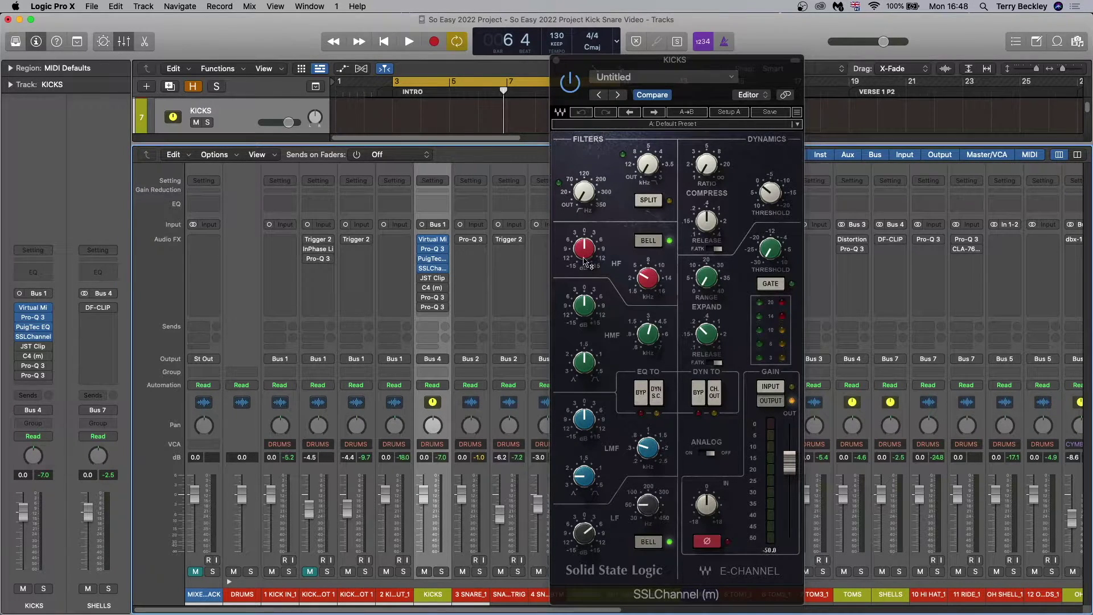
click(557, 63)
Step: Examine the JST Clip amount and the C4 multiband band settings on the KICKS bus
click(431, 279)
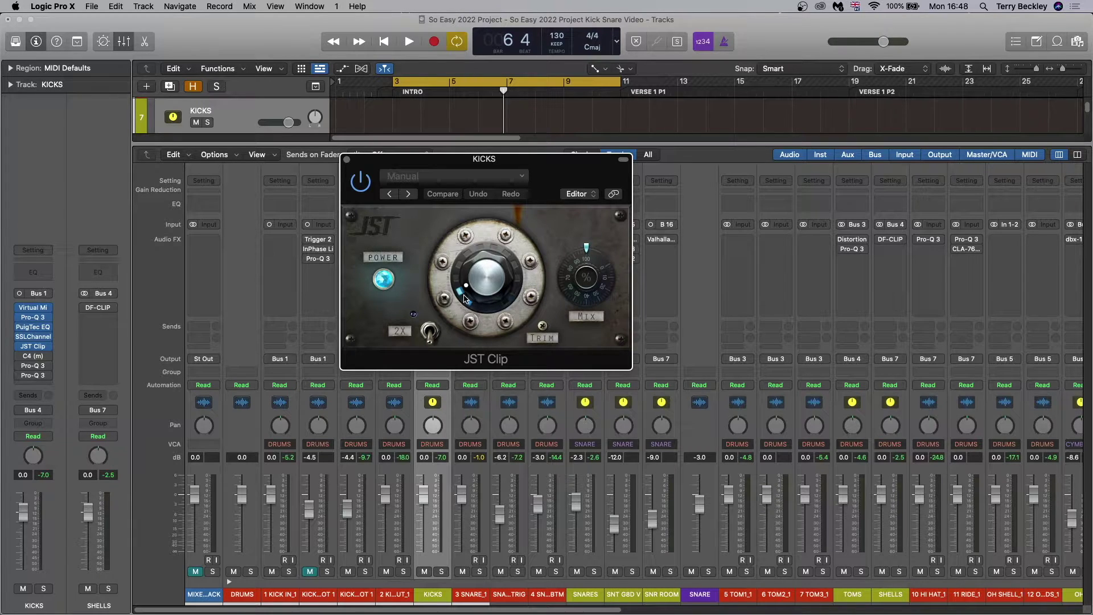
click(347, 159)
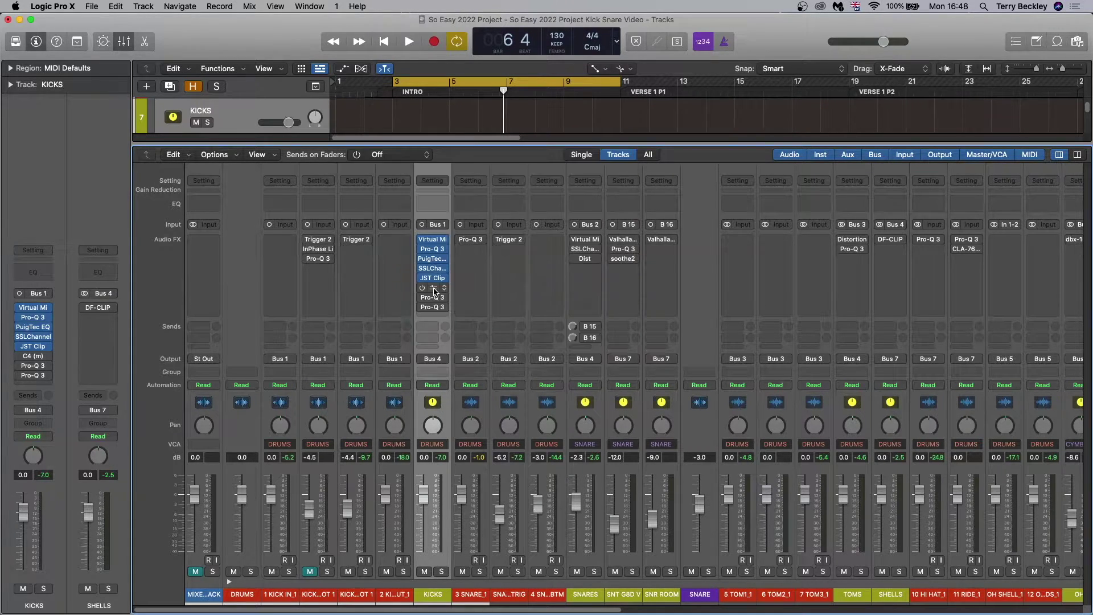
click(430, 287)
drag(556, 174, 702, 159)
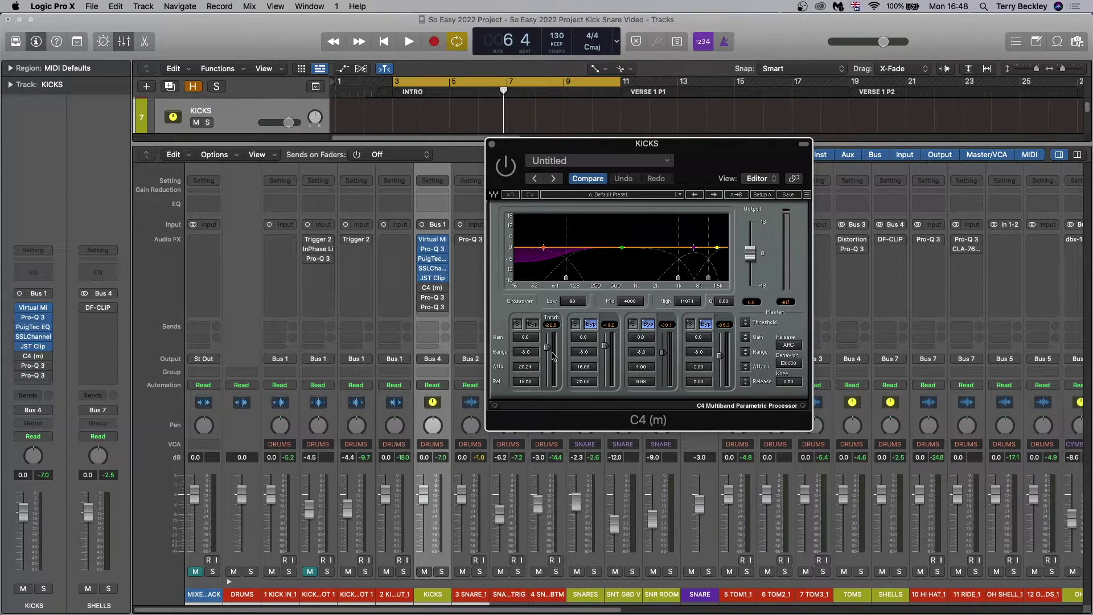
Step: Compare intro playback with all KICKS inserts bypassed and with Virtual Mix Rack through C4 active, leaving those six switched on
click(506, 165)
alt+click(421, 290)
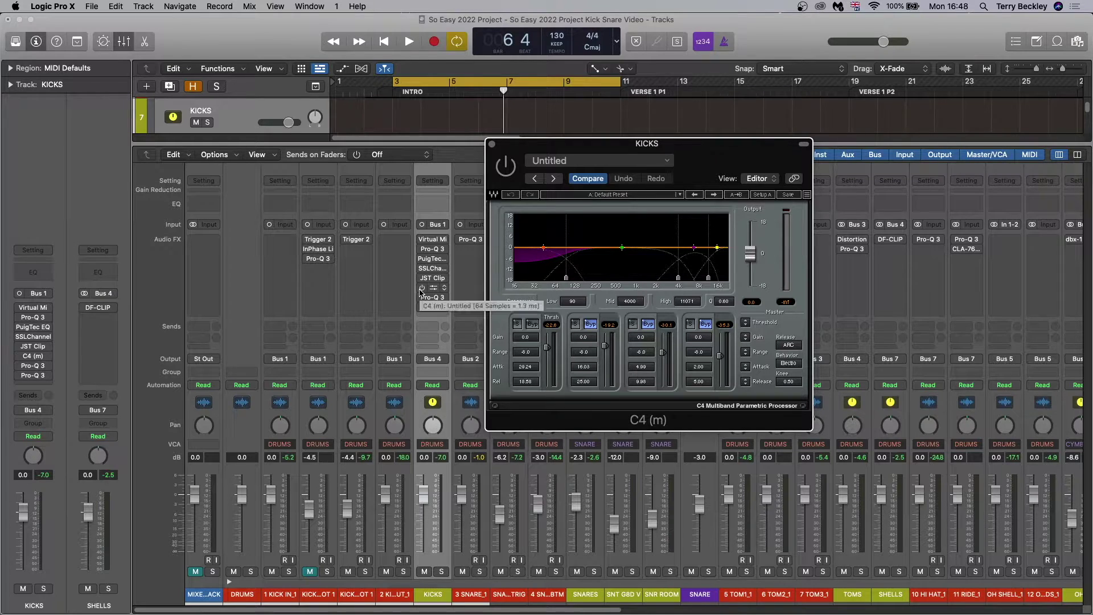
key(space)
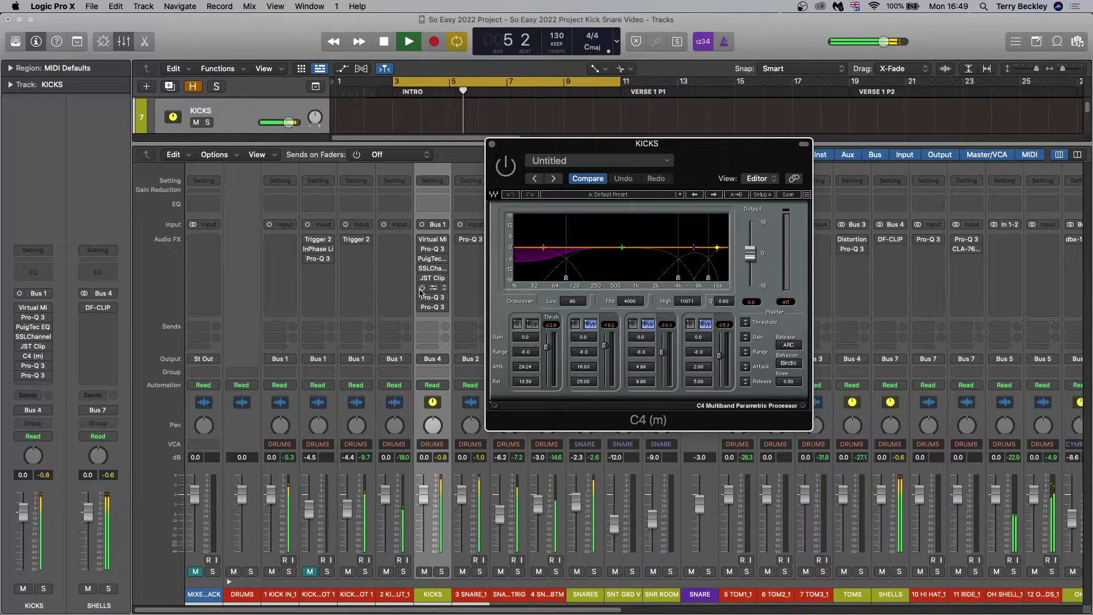
key(space)
drag(426, 239, 423, 290)
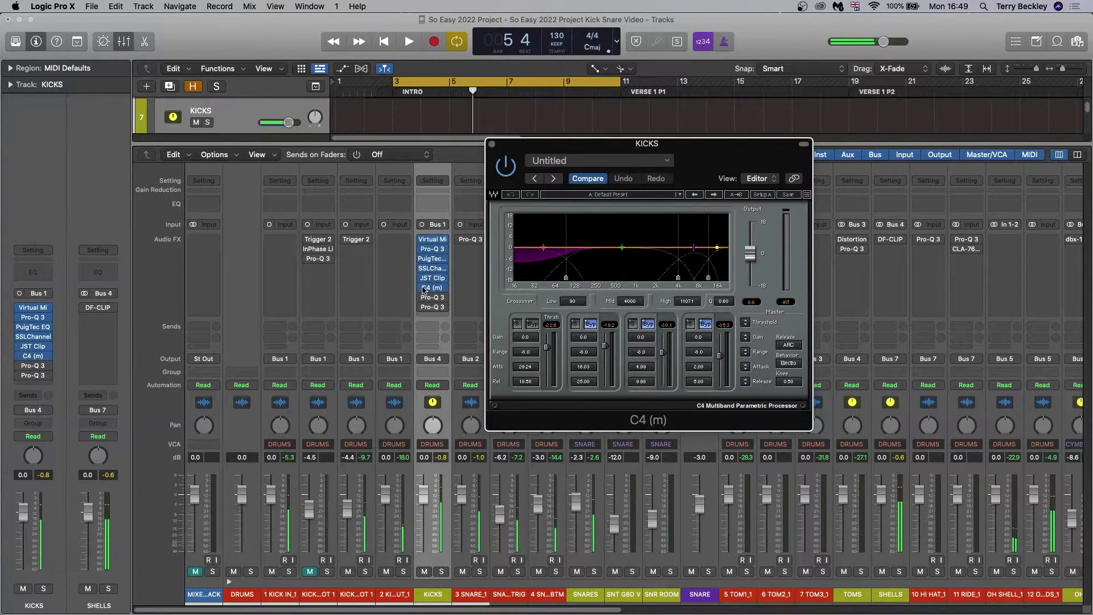
key(space)
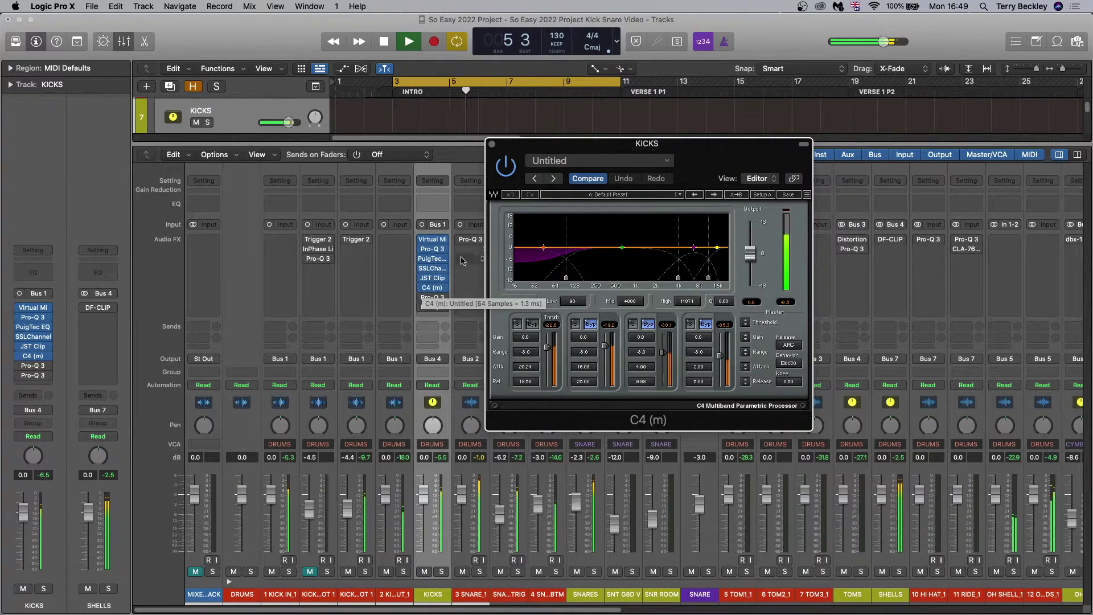
key(space)
click(493, 145)
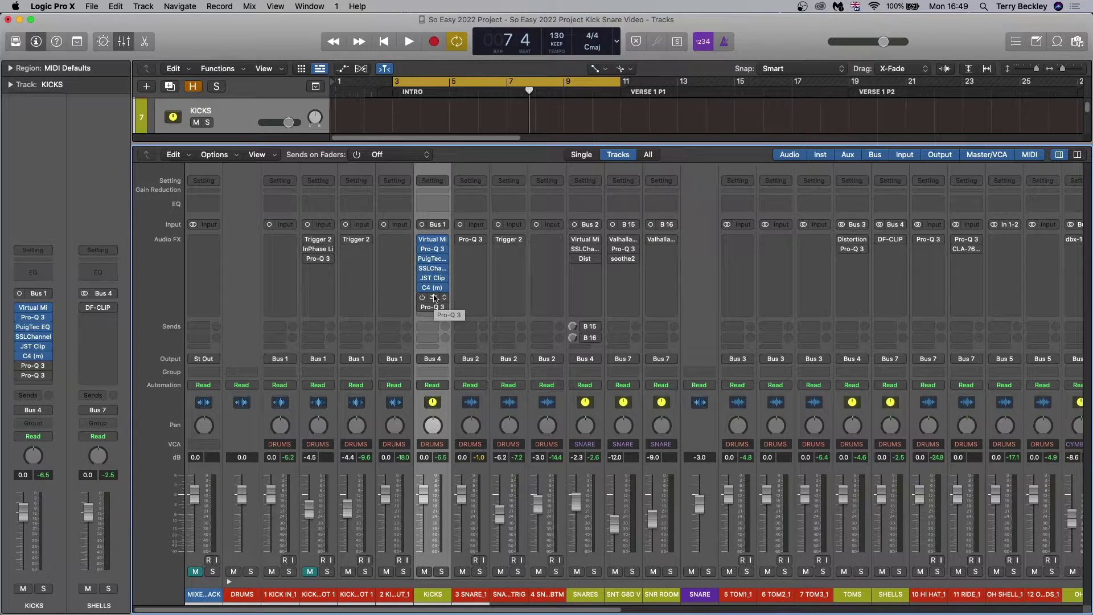
Step: Open the first bypassed Pro-Q 3 on the KICKS bus, examine its EQ bands, switch it on, and close it
click(436, 300)
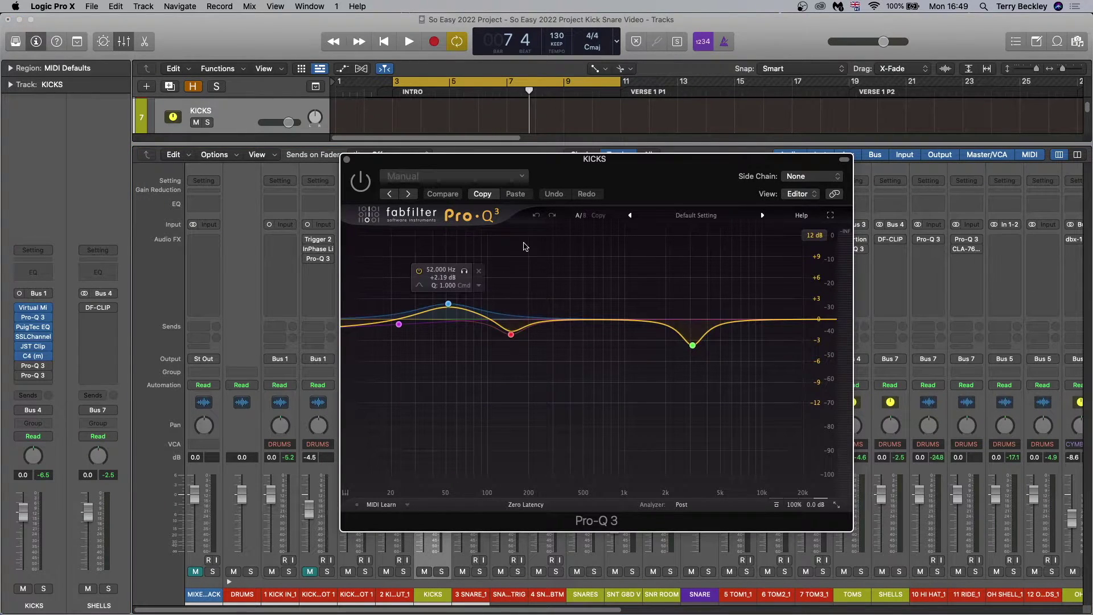
drag(595, 166, 713, 151)
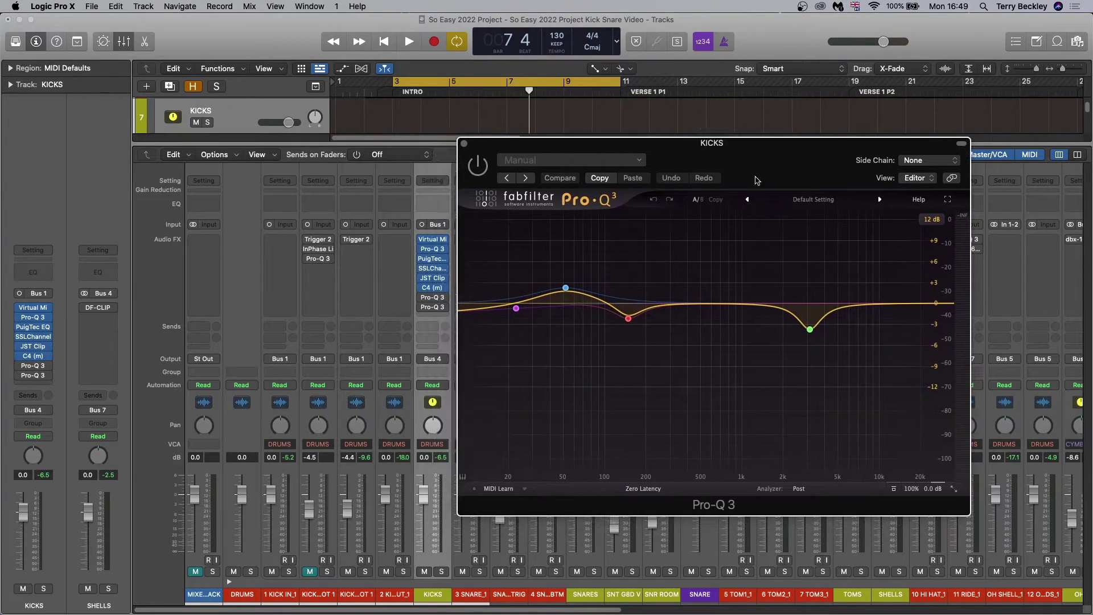
mouse_move(801, 325)
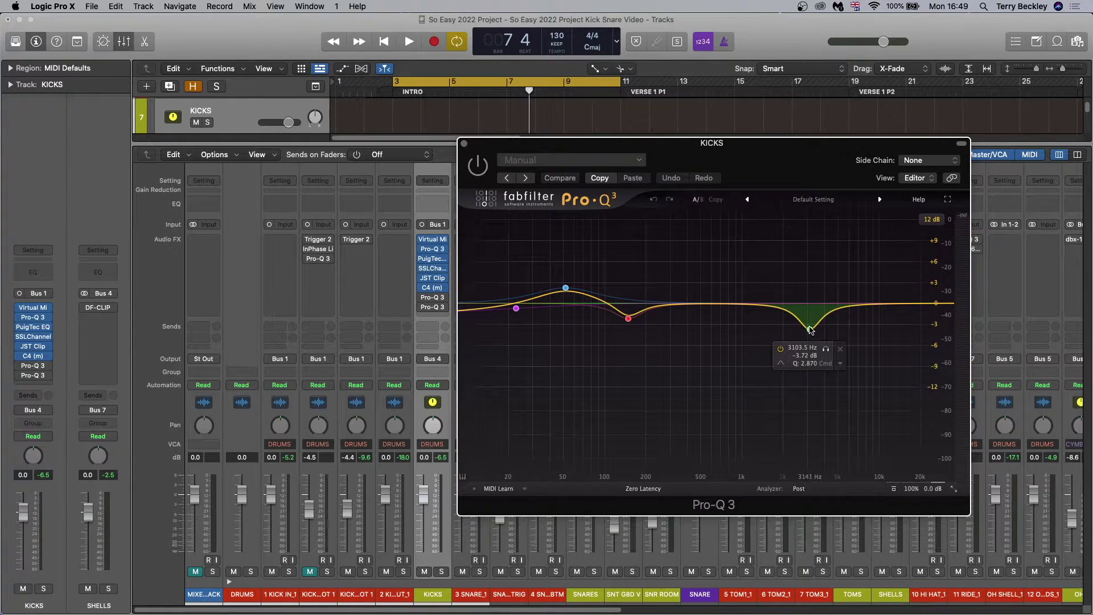
mouse_move(566, 291)
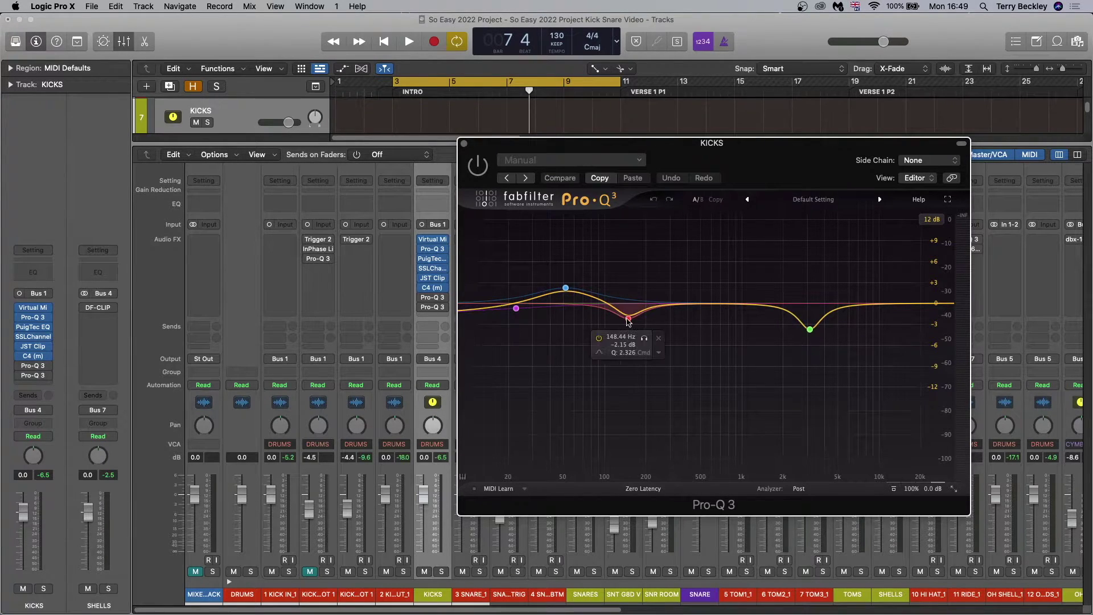
click(464, 143)
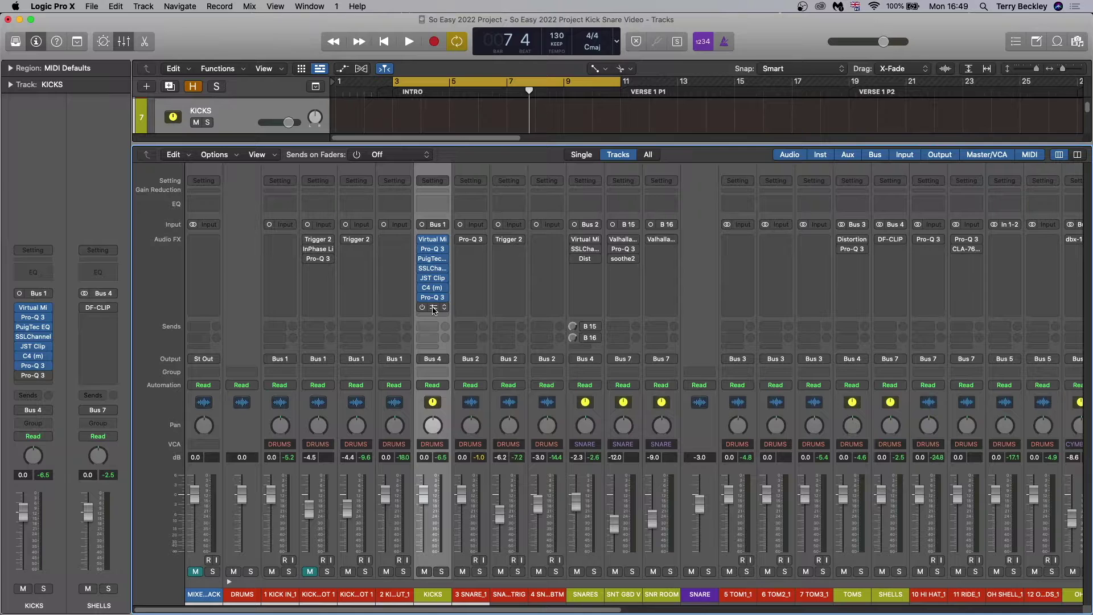
Step: Examine the low-shelf boost in the last Pro-Q 3 on the KICKS bus, switch the plug-in on, and close it
click(432, 298)
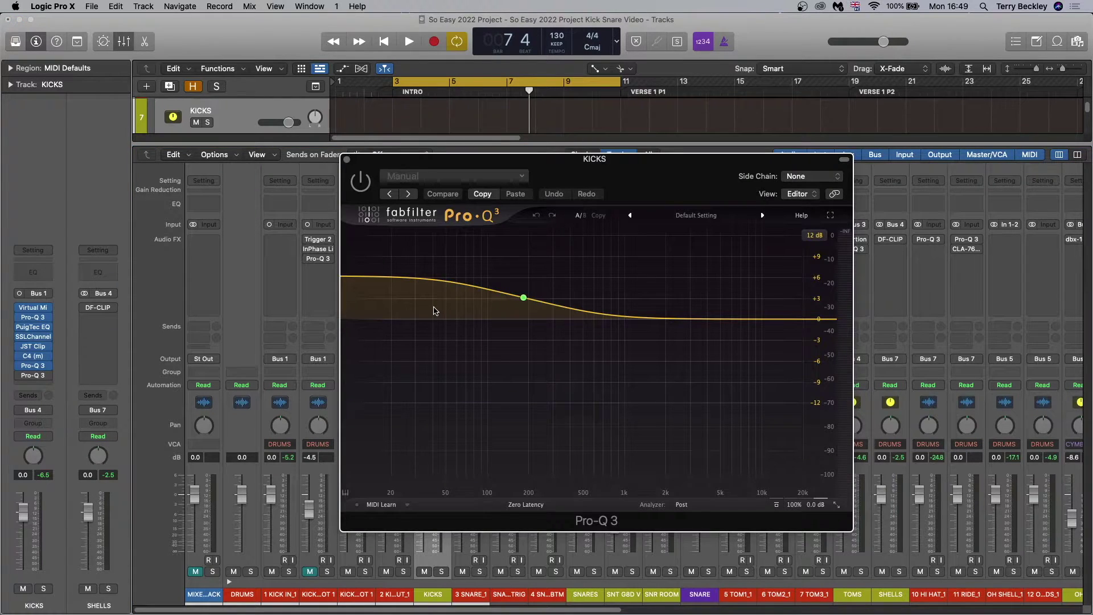
drag(621, 176, 806, 181)
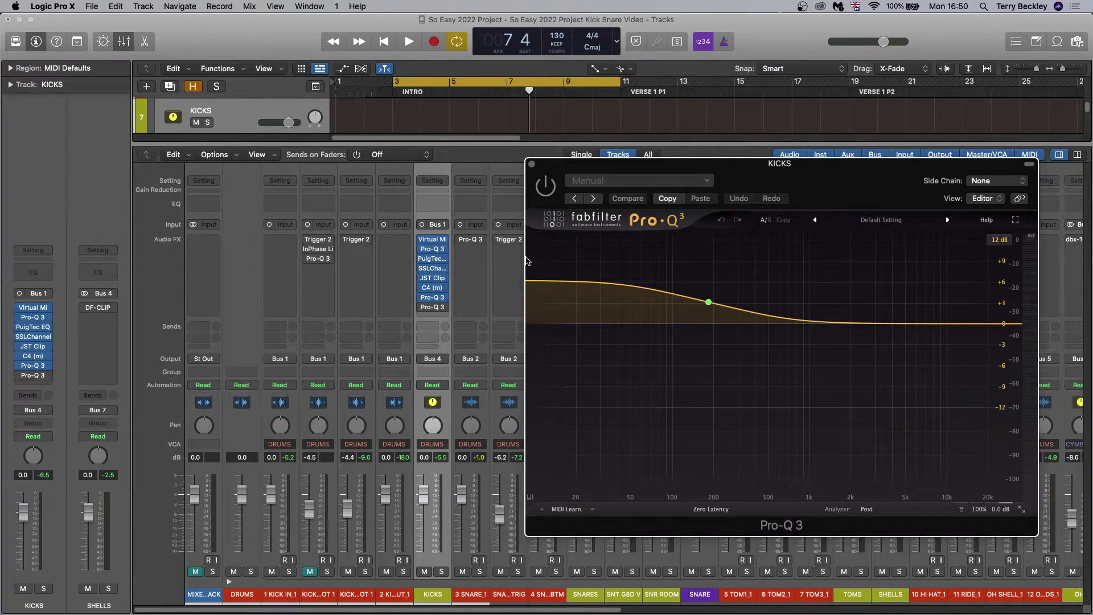
click(422, 308)
click(532, 164)
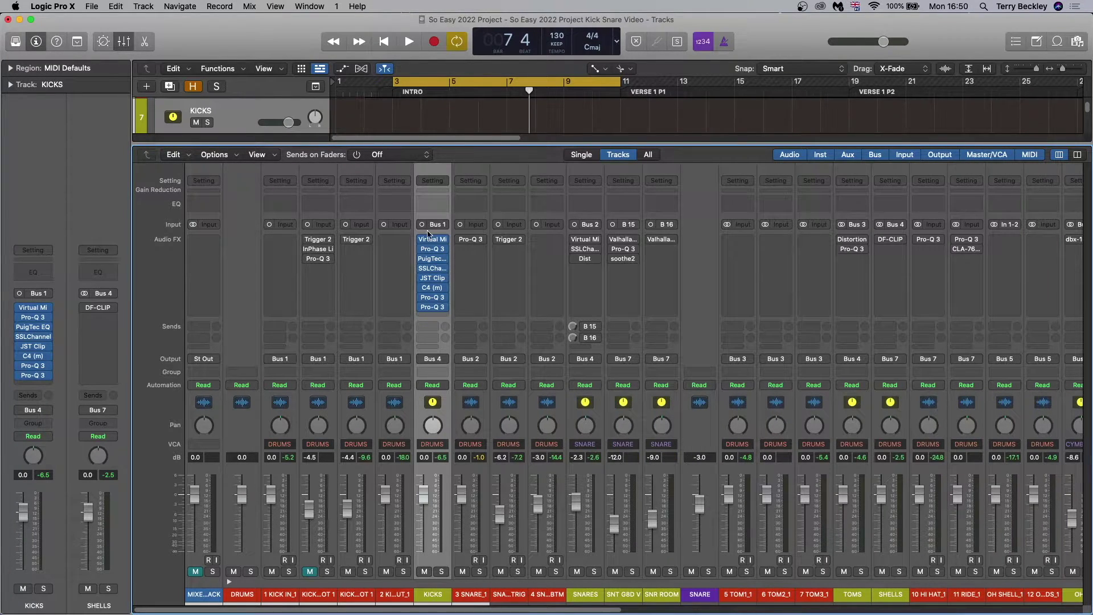
Step: Compare intro playback with all eight KICKS inserts bypassed and with all eight active, leaving them switched on
key(space)
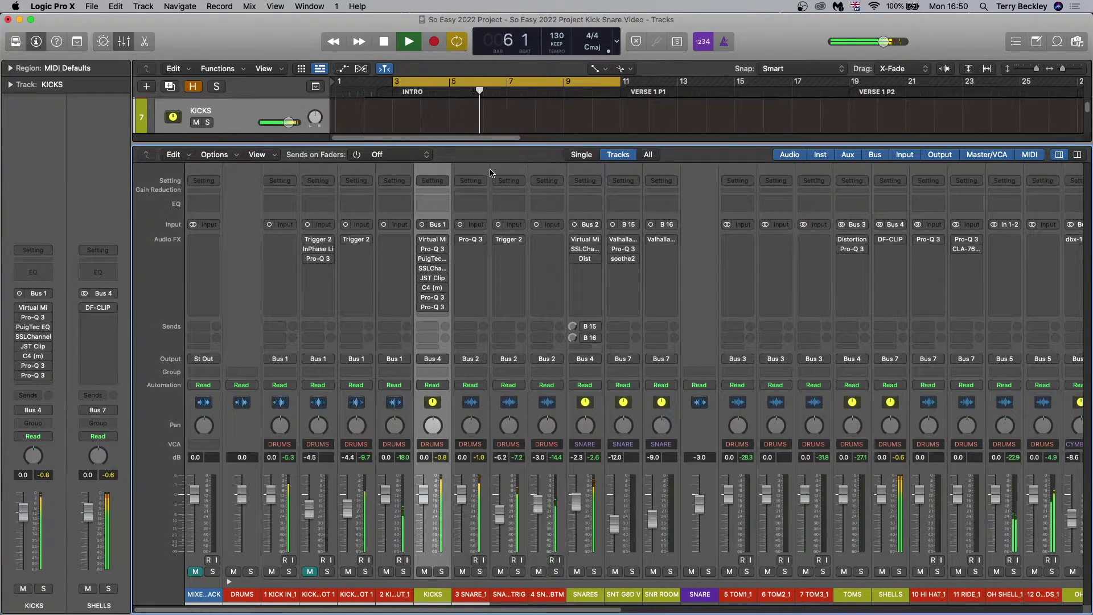
key(space)
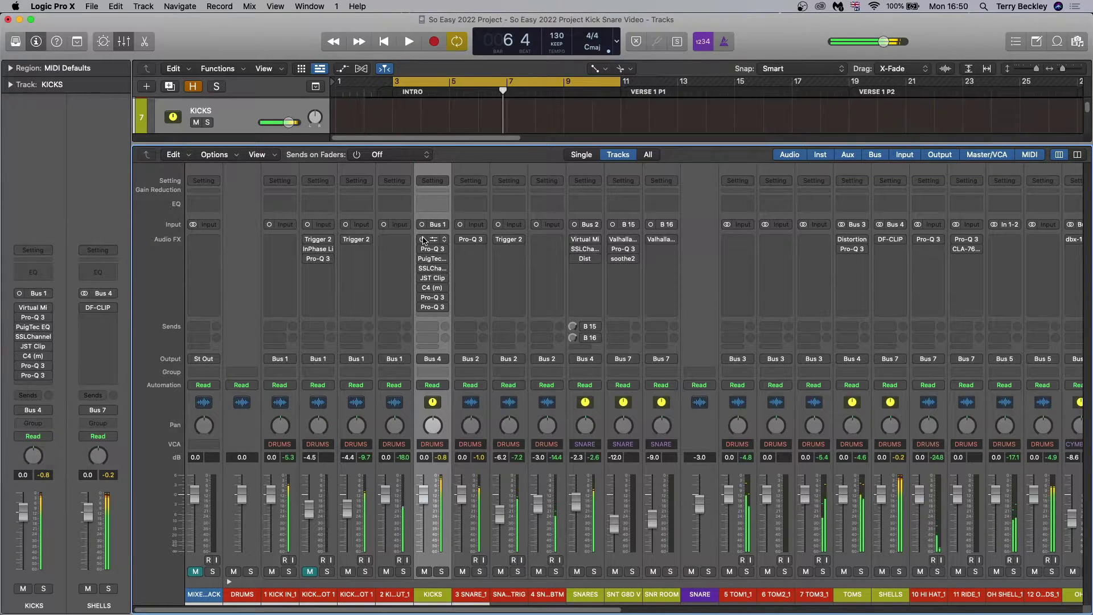
drag(422, 239, 423, 306)
key(space)
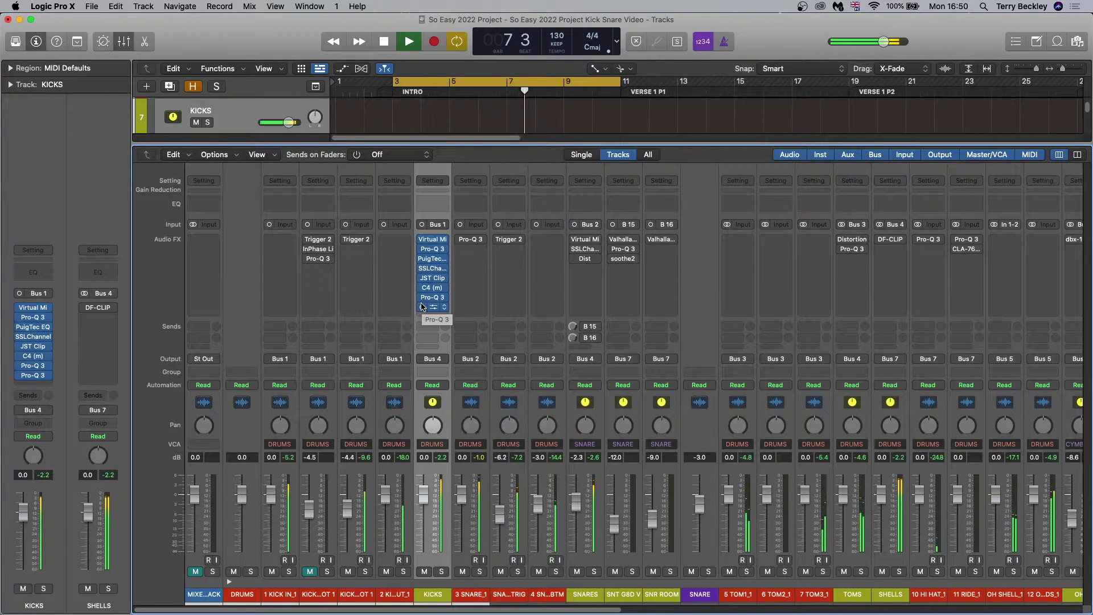
key(space)
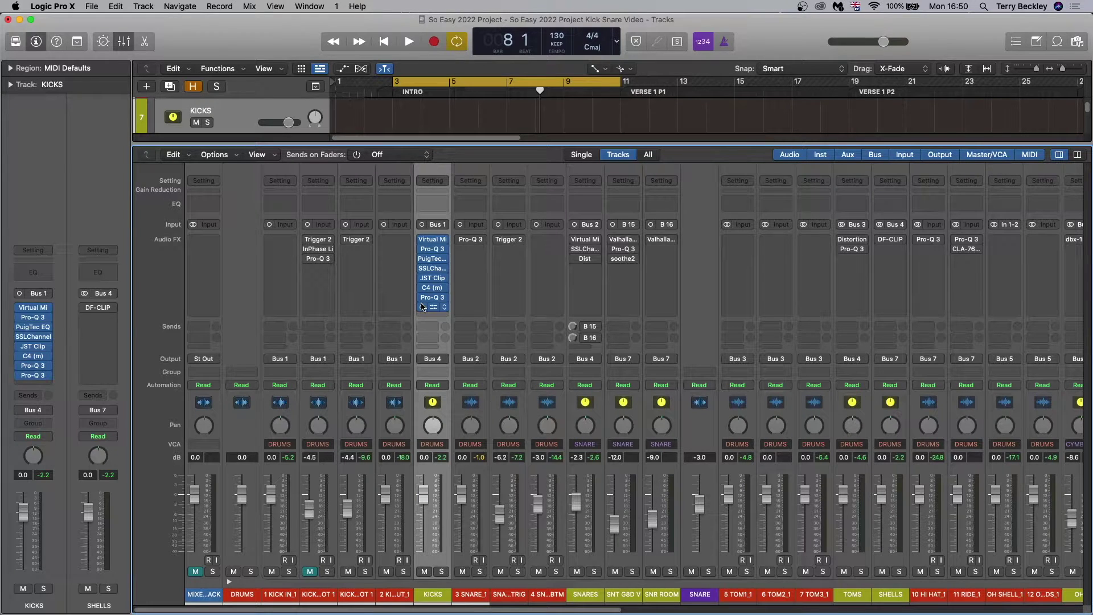
Step: Review the snare channels by selecting 3 SNARE_1, SNARE TRIG, 4 SNARE BTM and the SNARES bus one after another
click(485, 414)
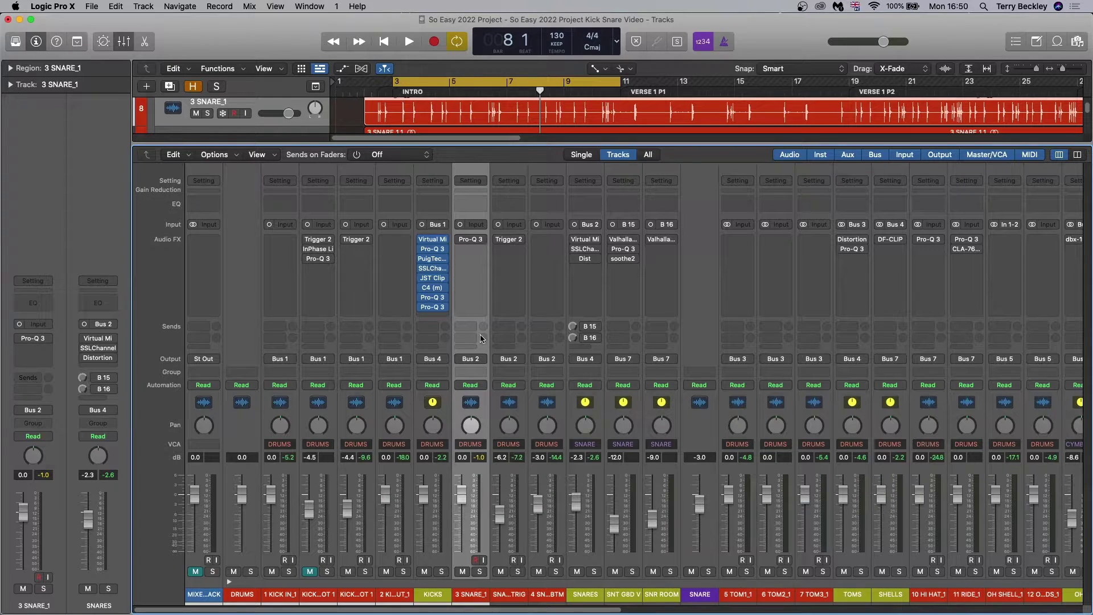
click(515, 409)
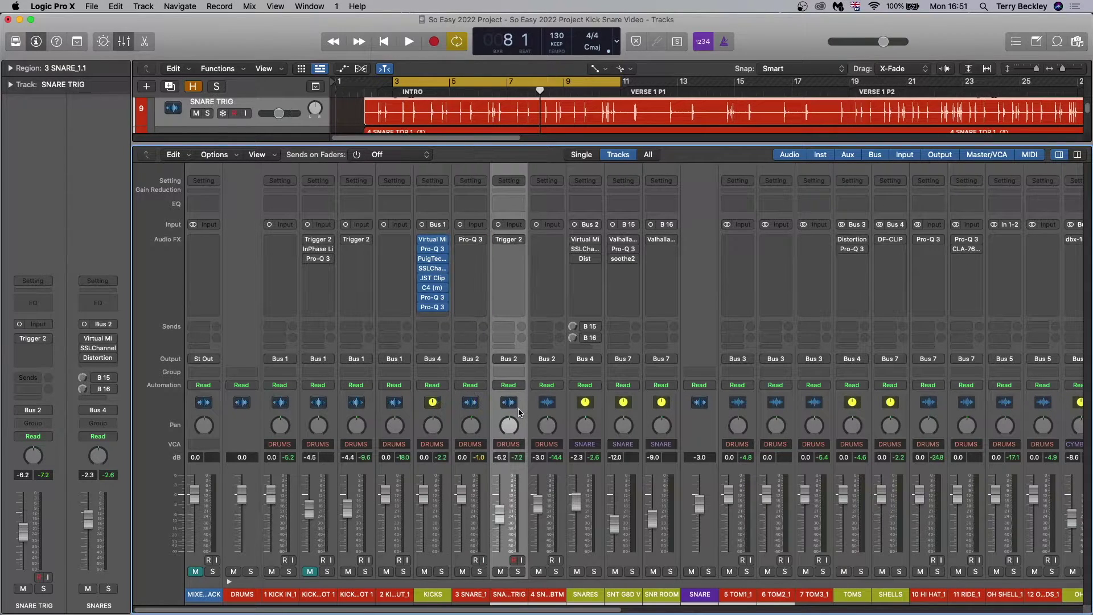
click(558, 409)
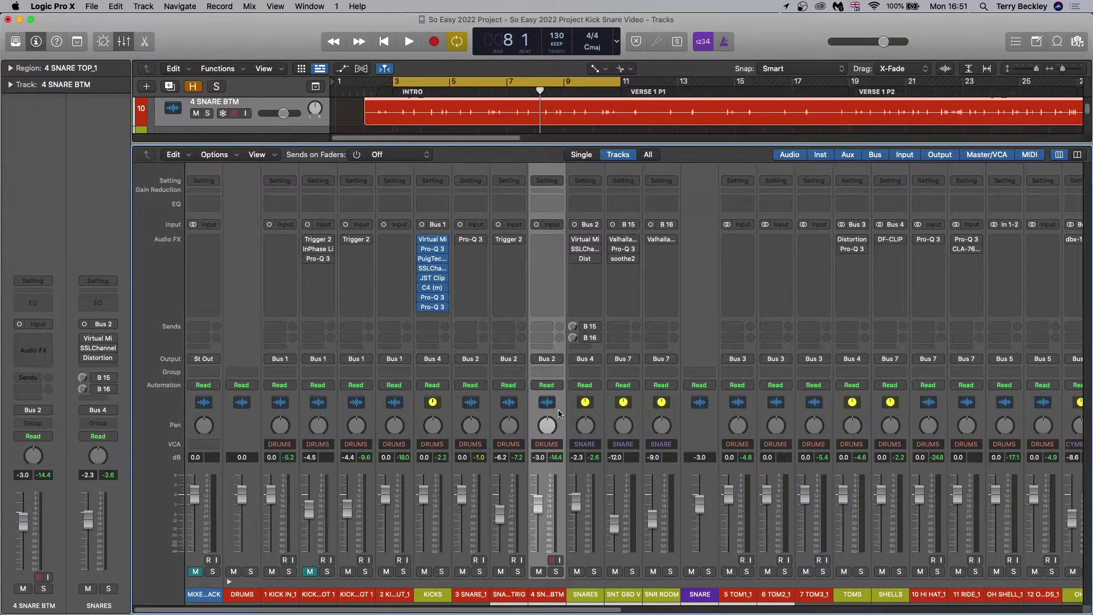
click(601, 410)
Step: Switch on Pro-Q 3 on 3 SNARE_1, solo the channel, and compare intro playback with the EQ bypassed and active
mouse_move(475, 244)
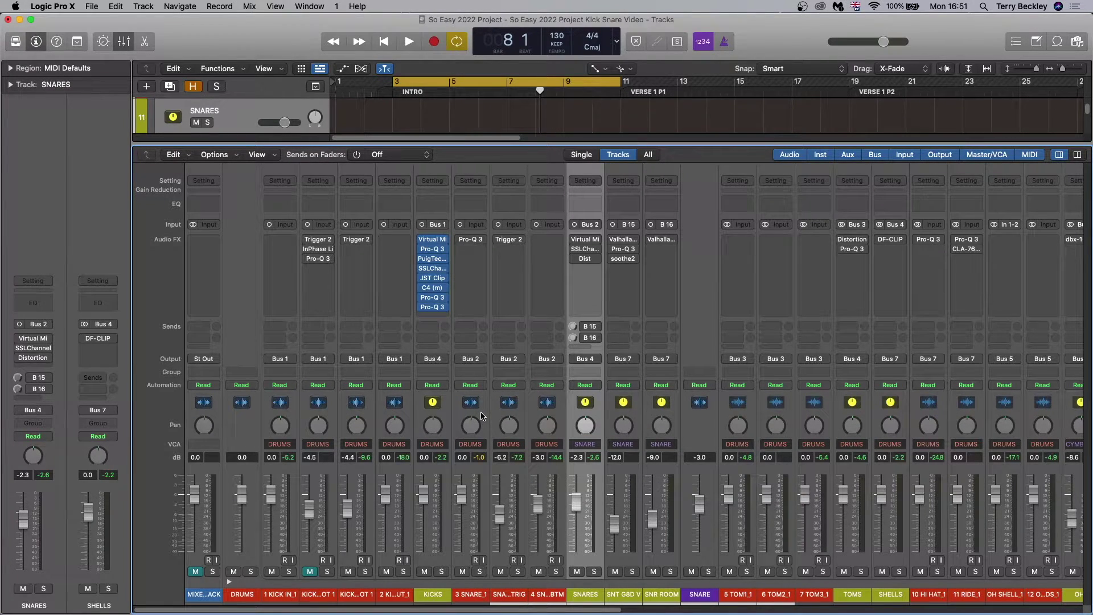
click(470, 239)
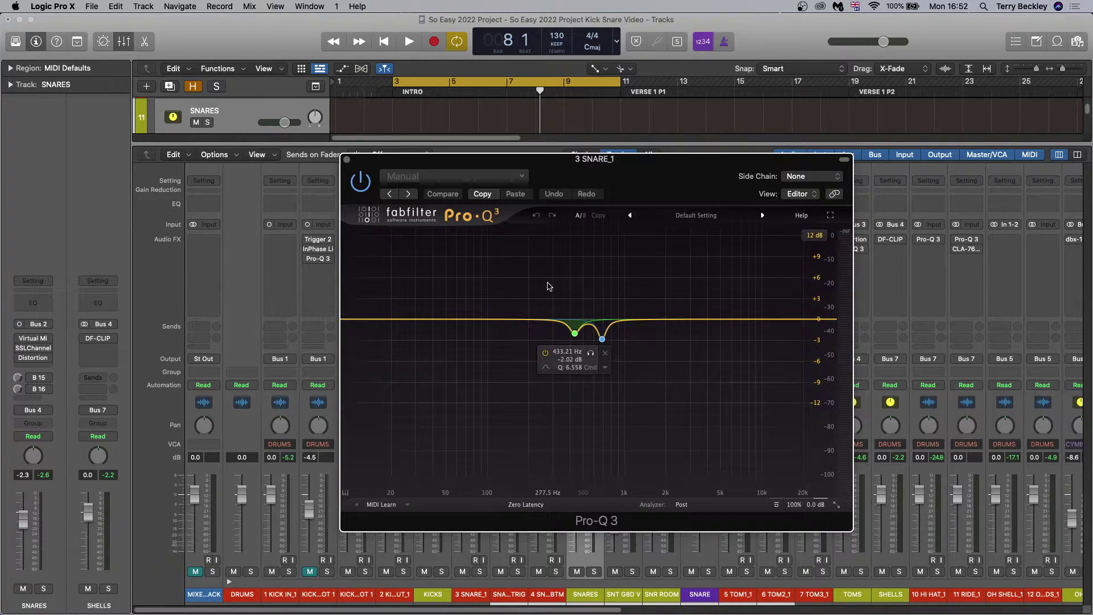
click(479, 571)
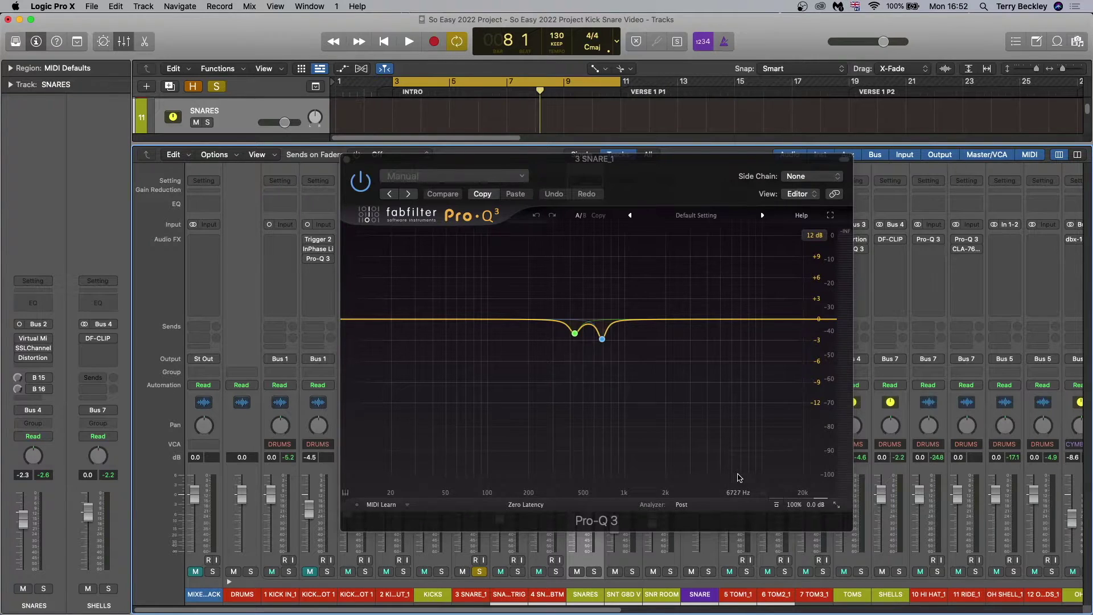
key(space)
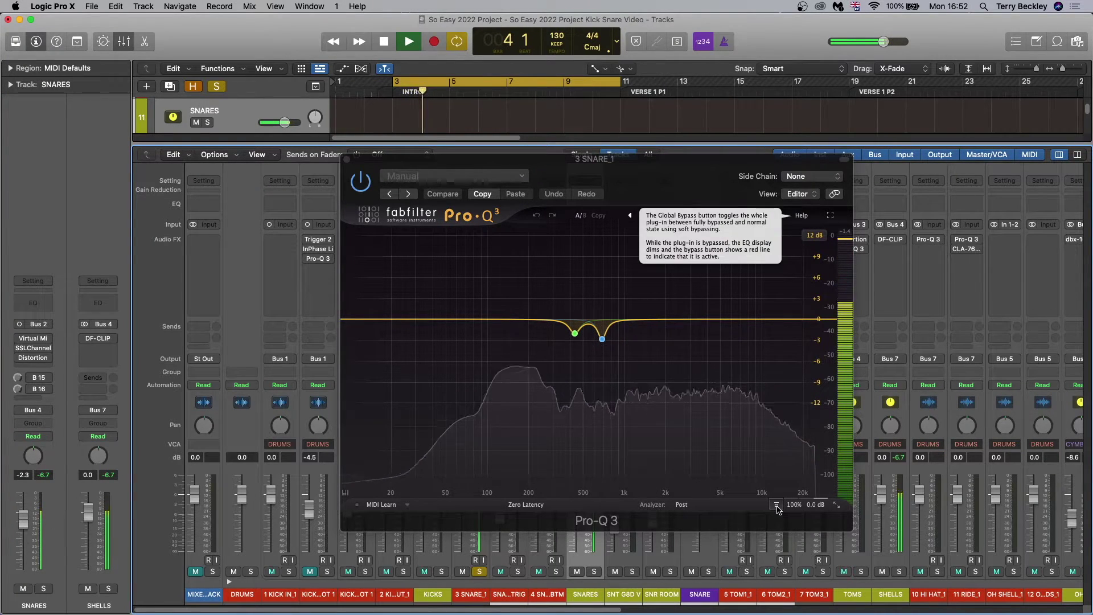
click(777, 506)
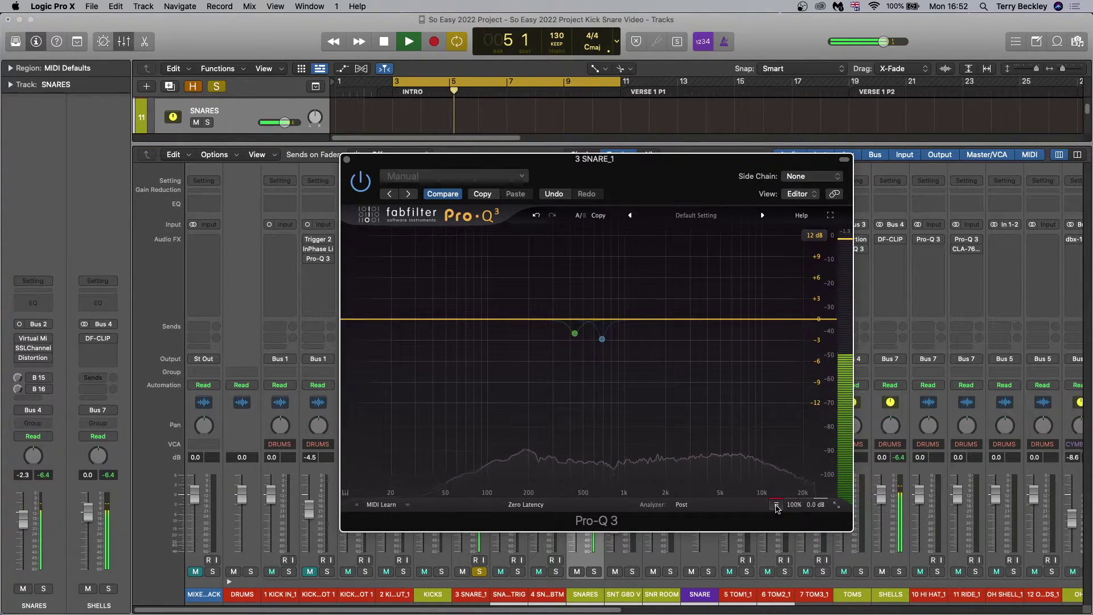
click(777, 505)
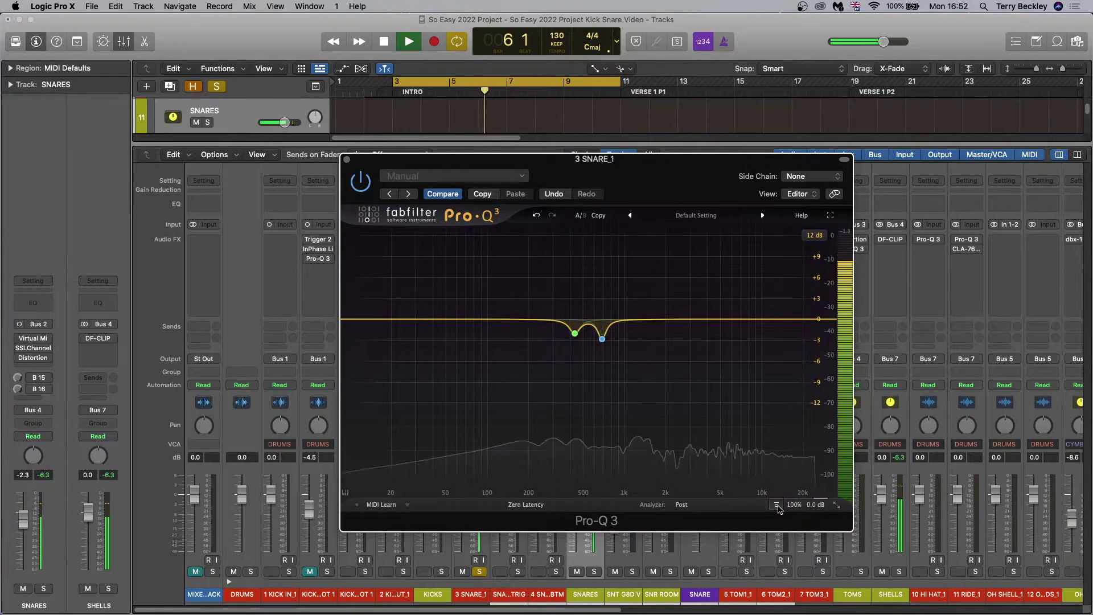
key(space)
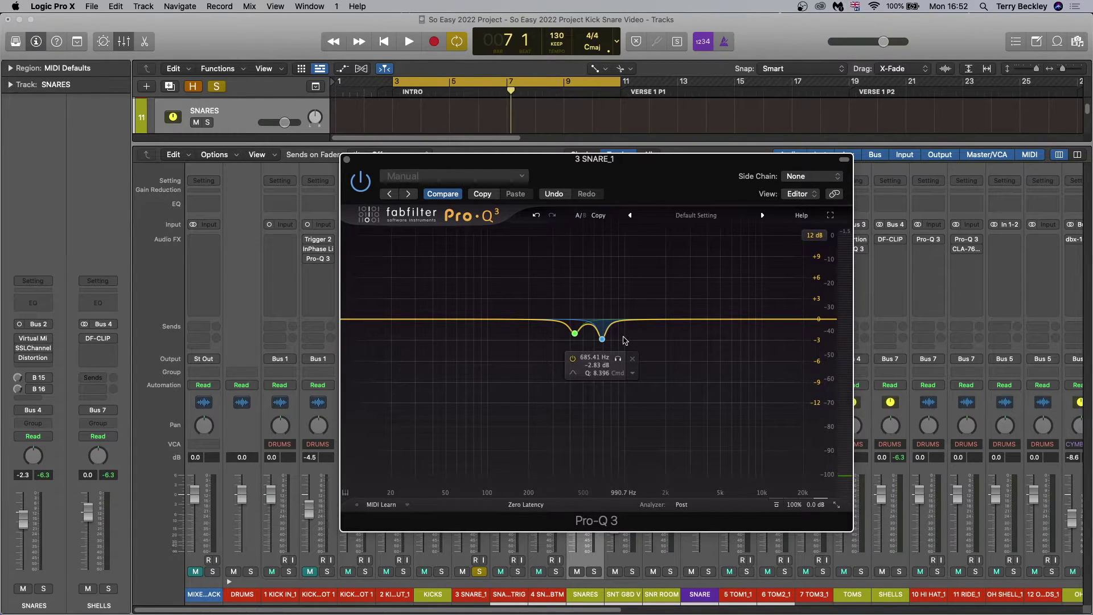
Step: Audition the 685.41 Hz and 433.21 Hz cuts in isolation during playback, close the EQ, and unsolo 3 SNARE_1
click(618, 359)
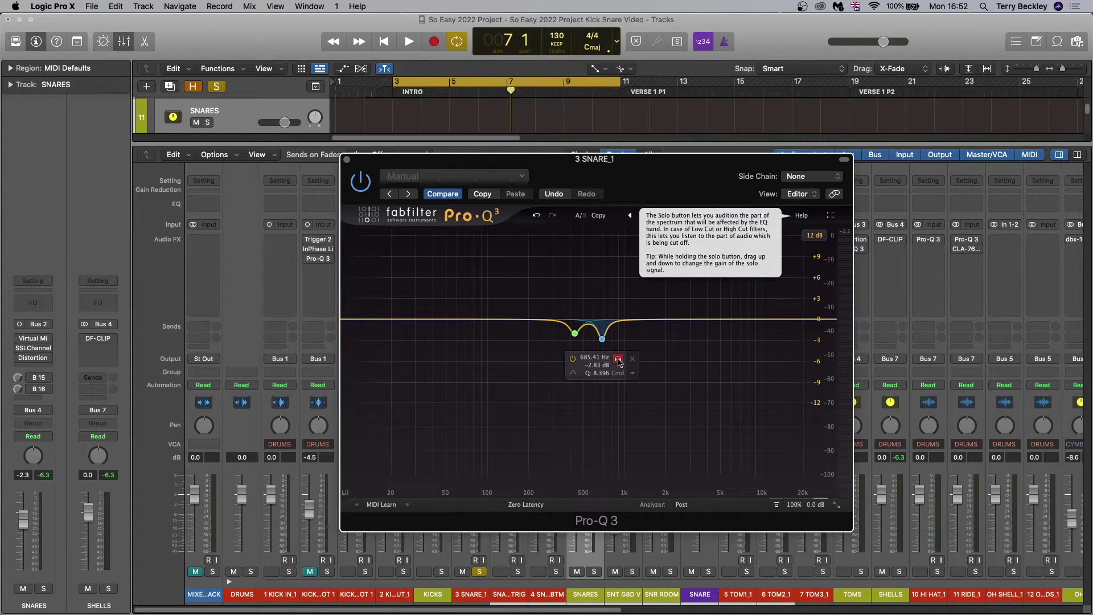
key(space)
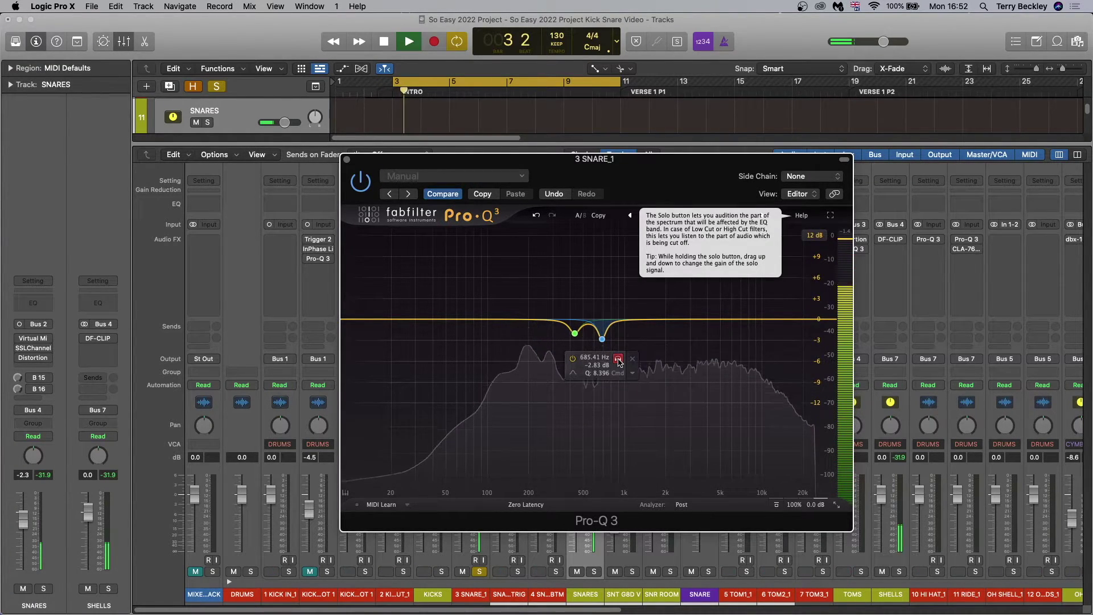
click(618, 359)
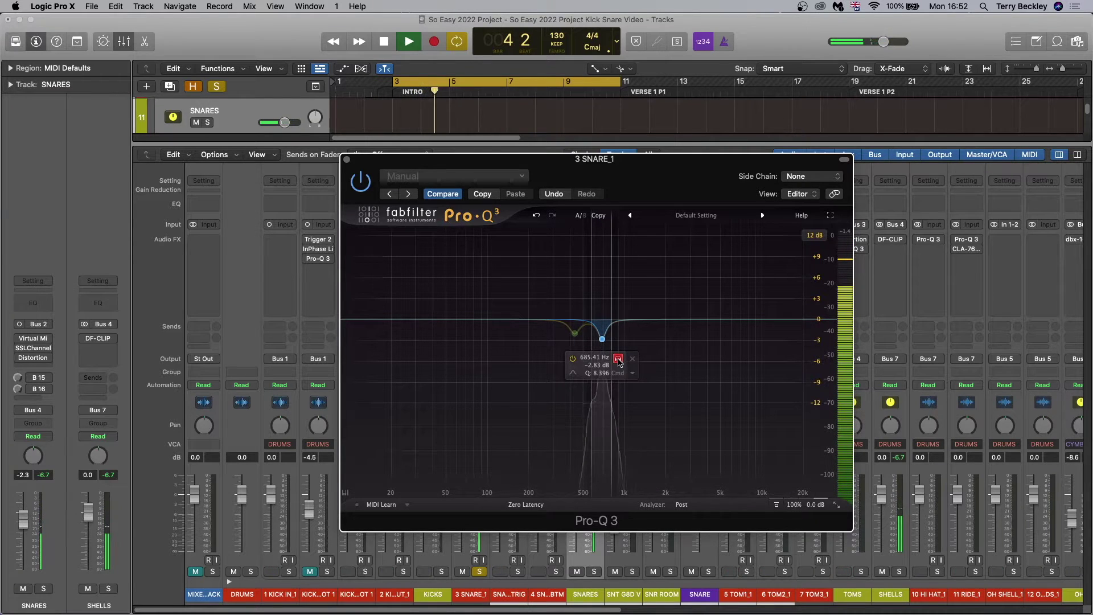
click(619, 358)
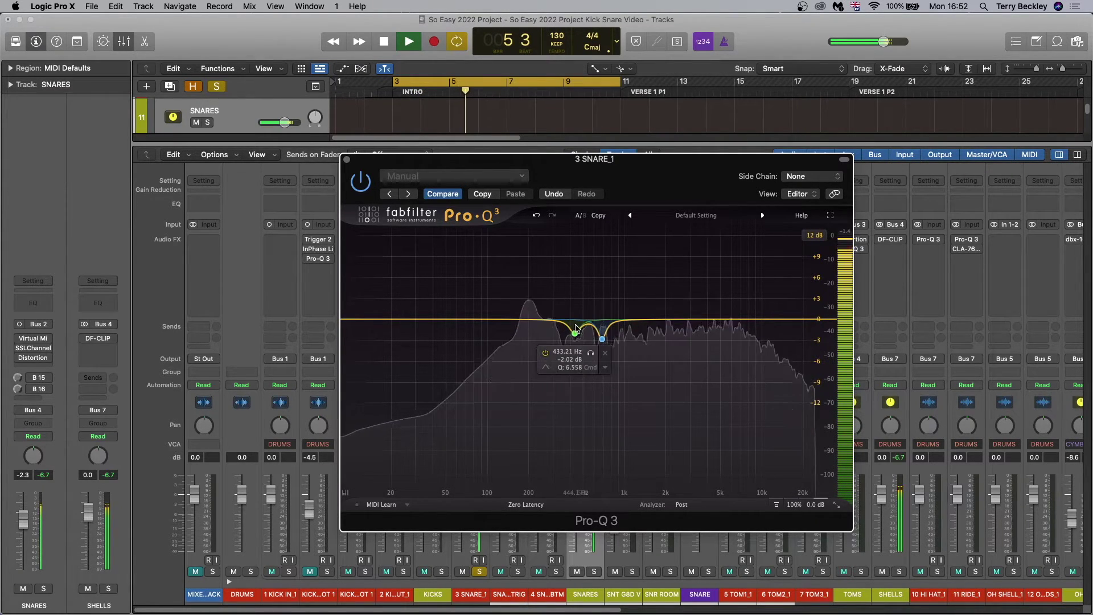
click(591, 353)
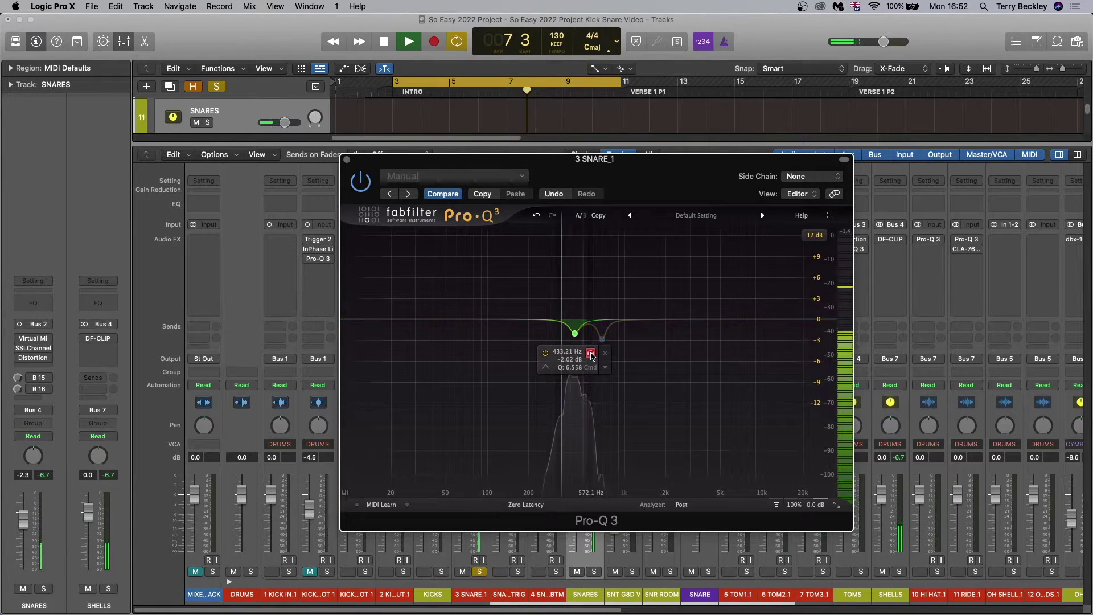
click(591, 354)
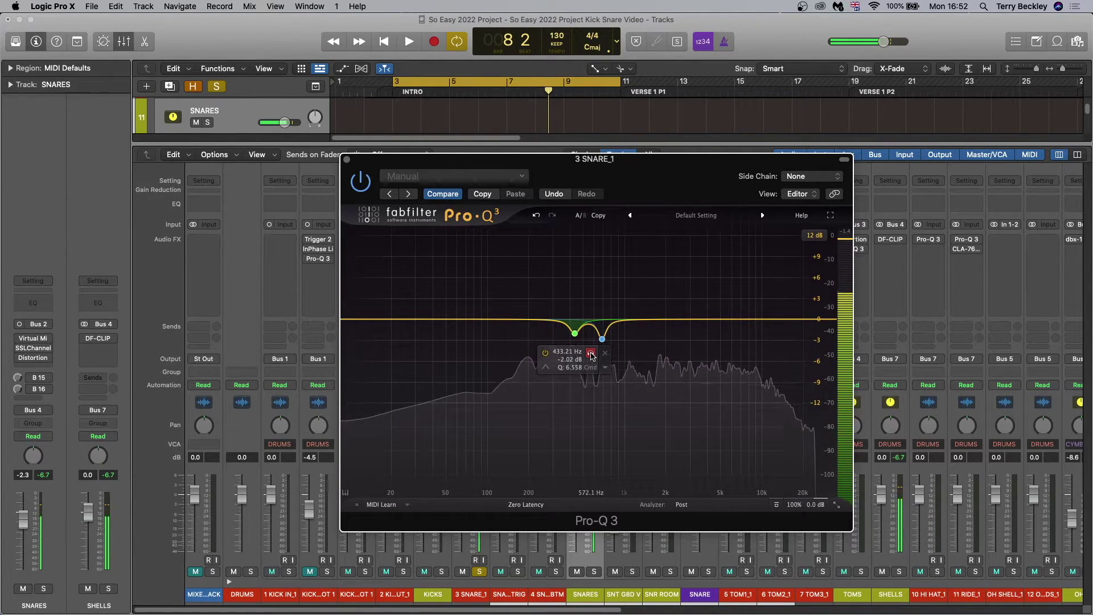
key(space)
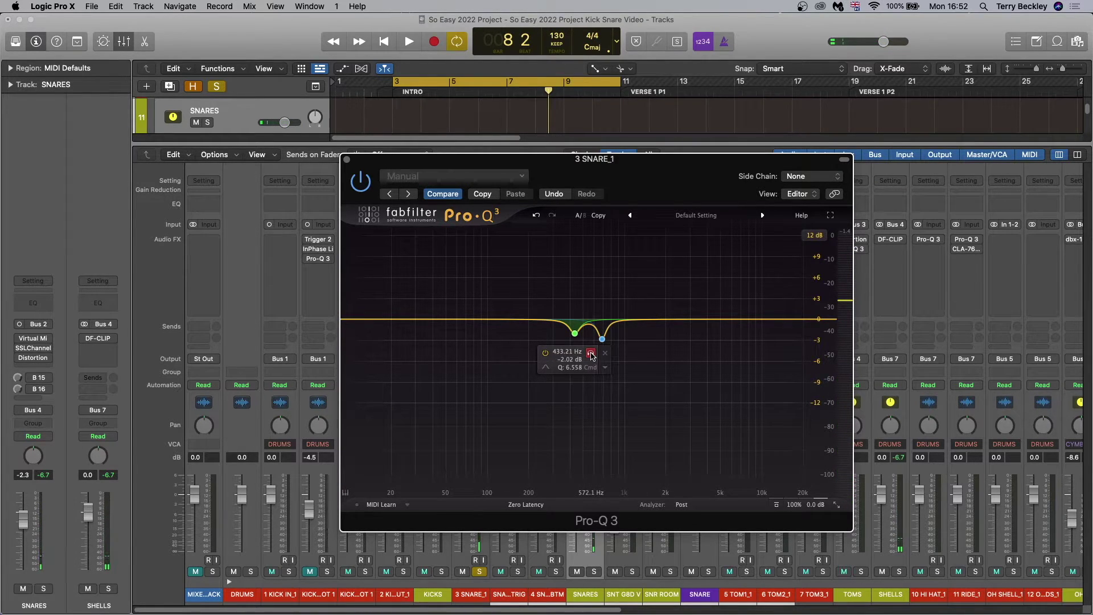
click(592, 356)
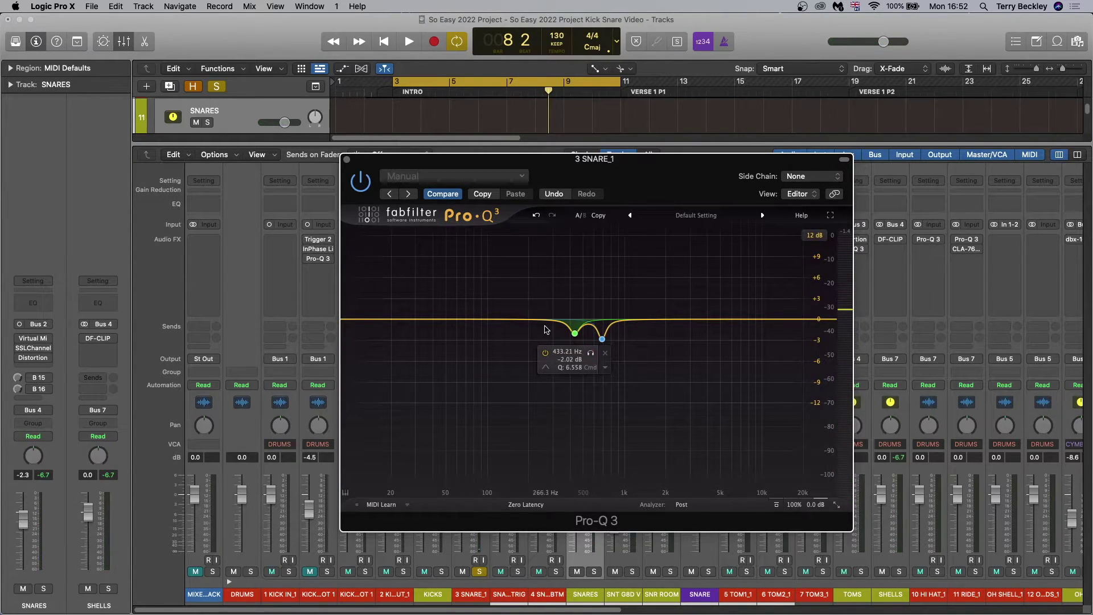
click(349, 161)
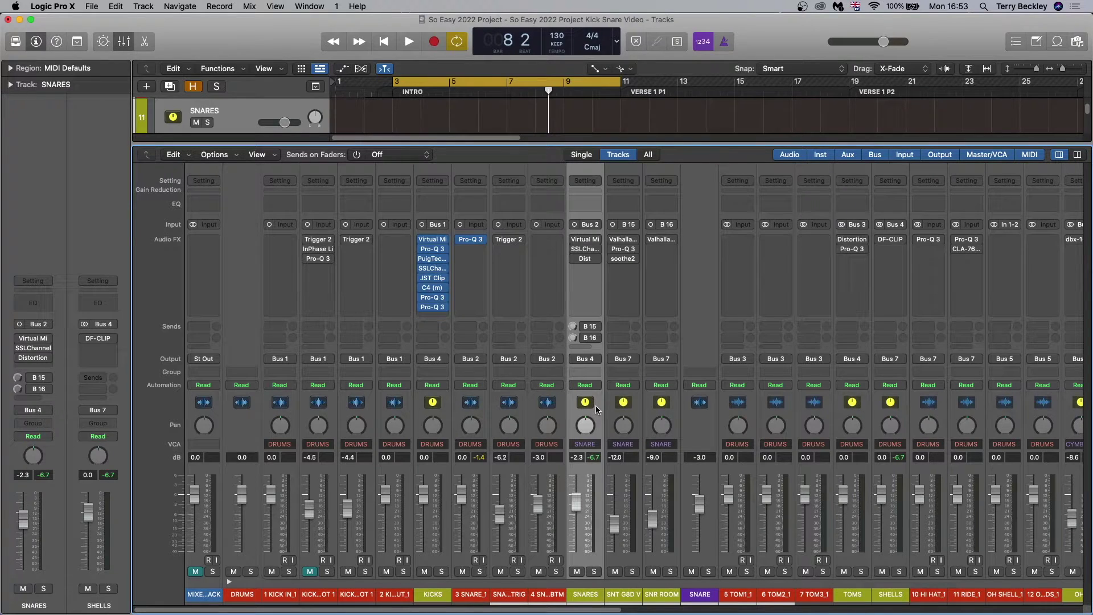
Step: Switch on Virtual Mix Rack on the SNARES bus, examine its FG-Stress and Trimmer settings, and close it
mouse_move(575, 241)
click(586, 240)
drag(615, 181, 673, 131)
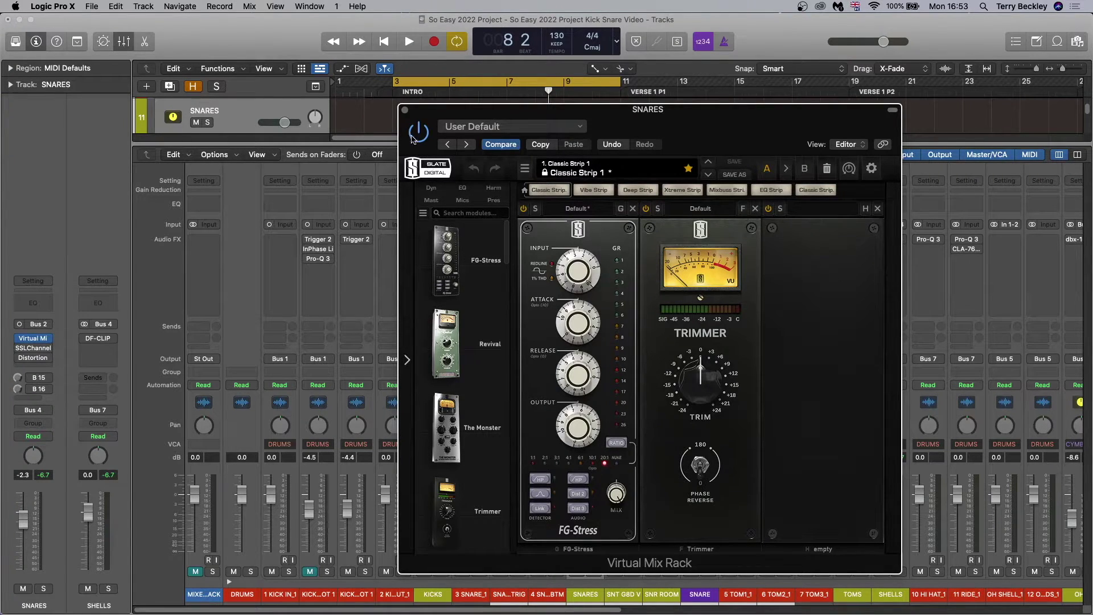
click(404, 110)
Step: Examine the HF, HMF and LF EQ settings of SSLChannel on the SNARES bus, switch the plug-in on, and close it
drag(552, 174, 849, 91)
mouse_move(576, 253)
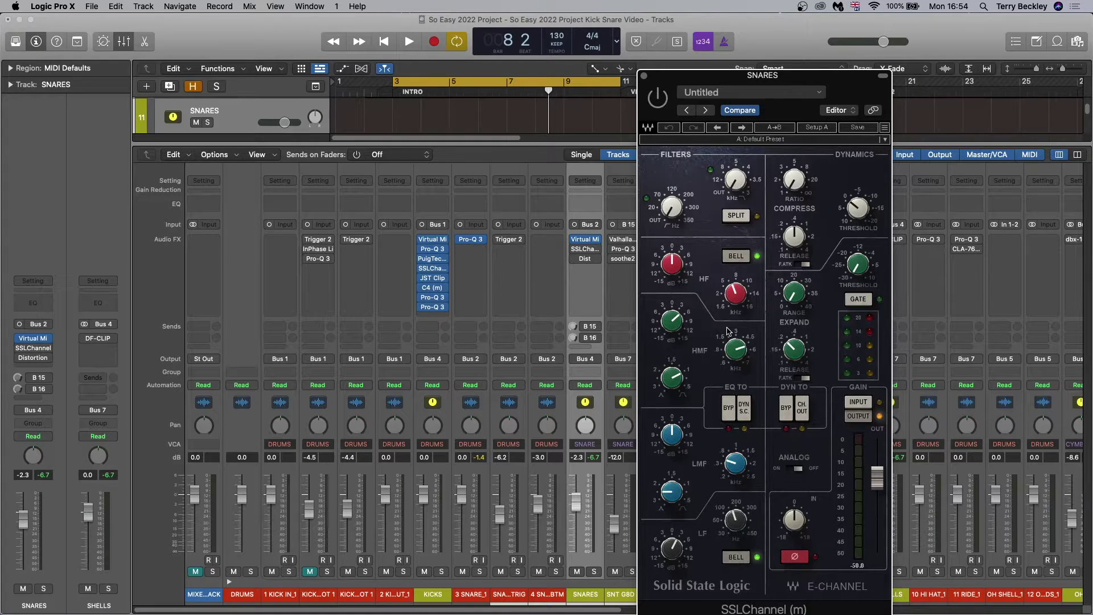
mouse_move(677, 326)
mouse_move(745, 354)
click(740, 258)
mouse_move(739, 355)
mouse_move(738, 526)
click(644, 75)
Step: Open Distortion on the SNARES bus, check its drive and output settings, and close it
click(585, 259)
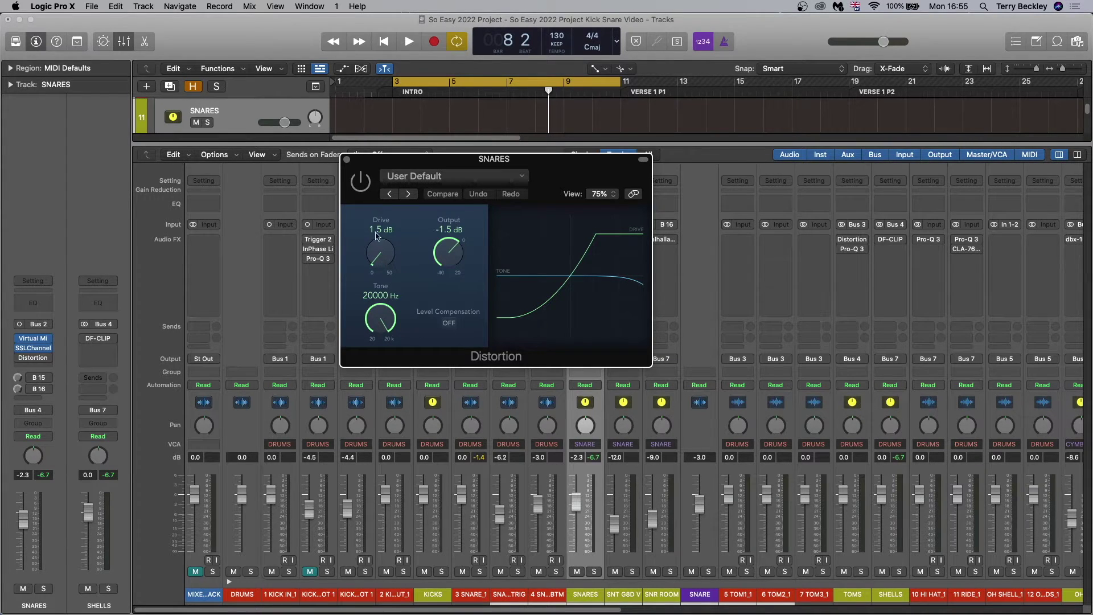
click(346, 160)
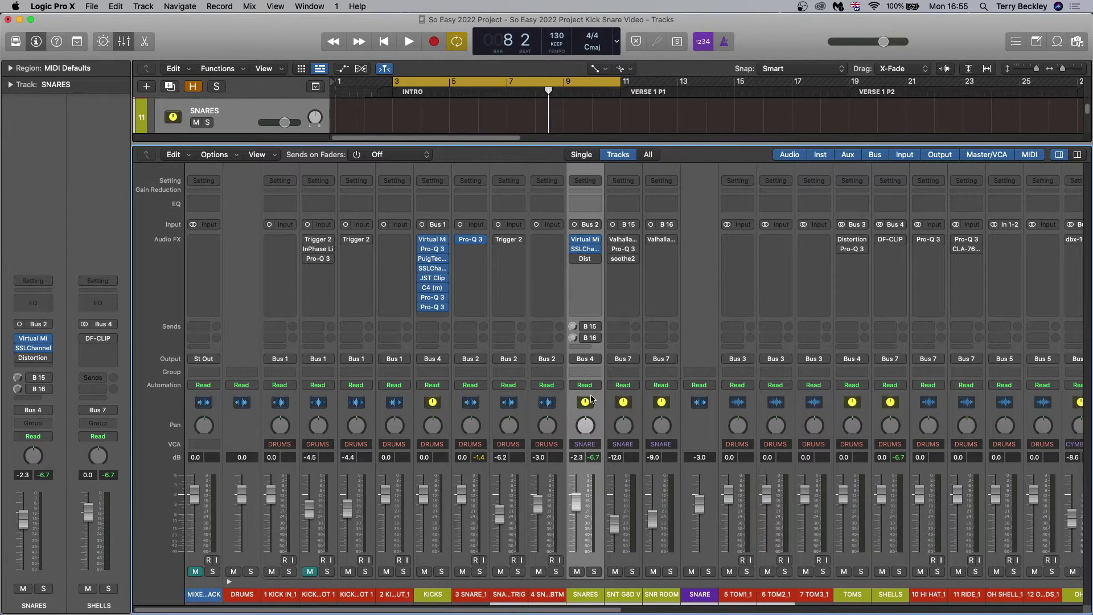
Step: Compare playback with the SNARES bus Distortion bypassed and active, stop playback, and leave Distortion switched on
key(space)
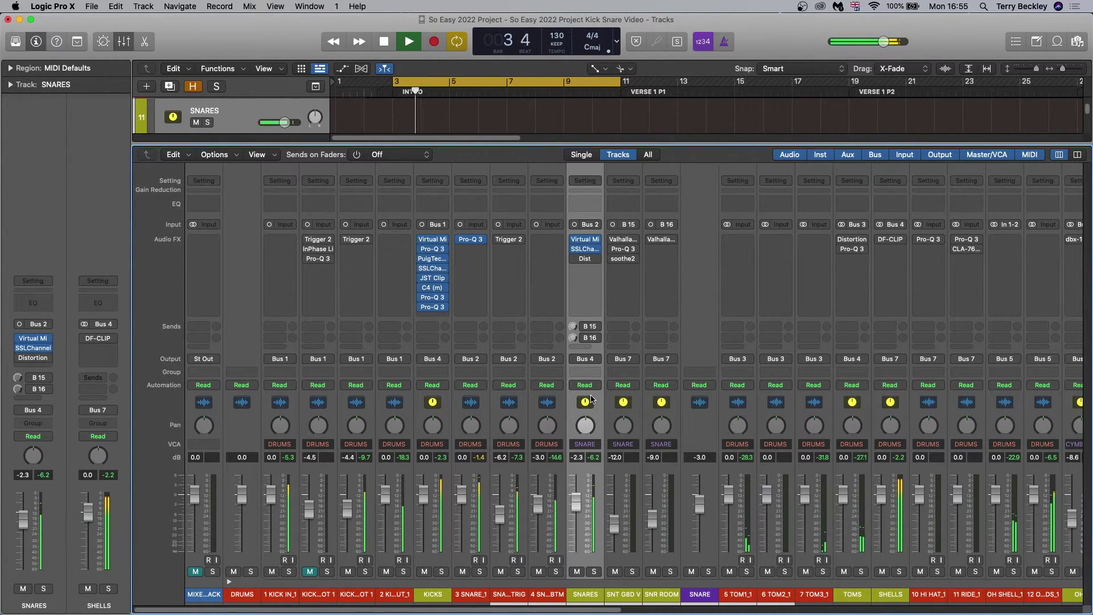
mouse_move(576, 261)
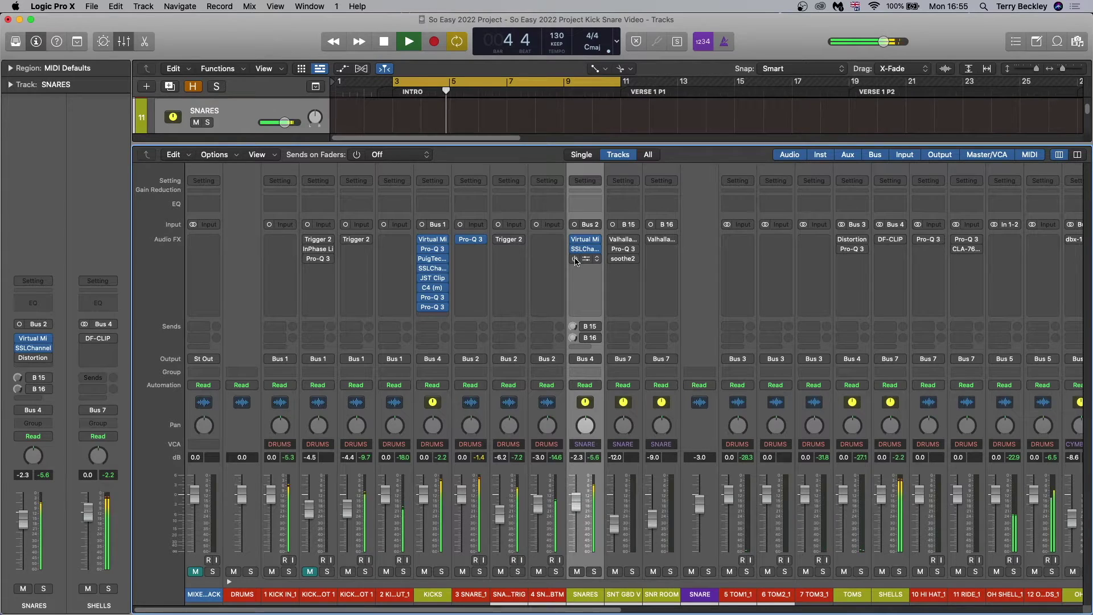
click(576, 260)
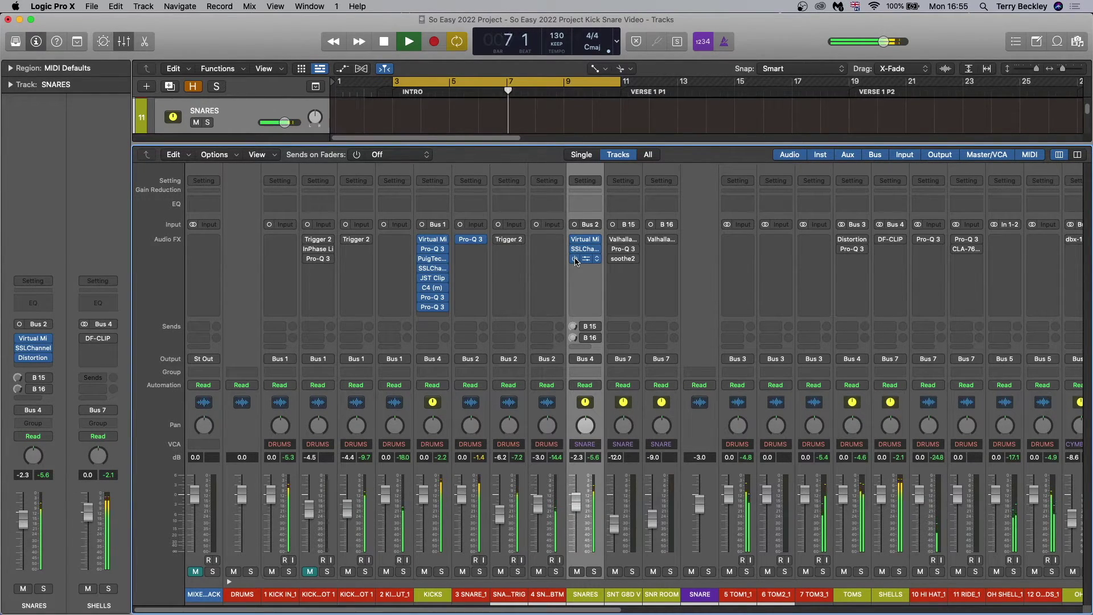
click(576, 259)
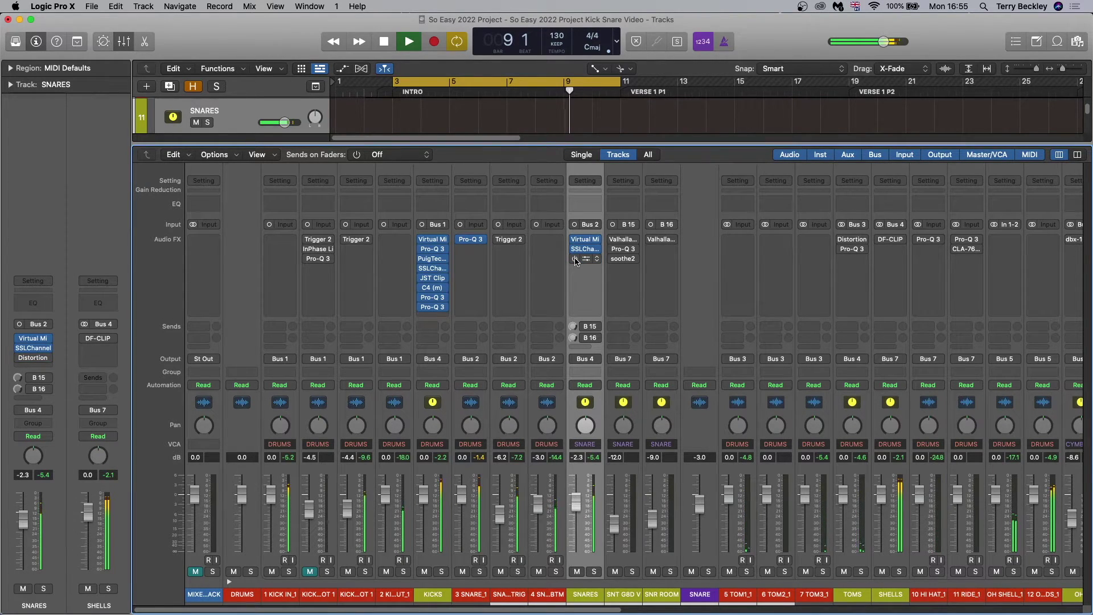
key(space)
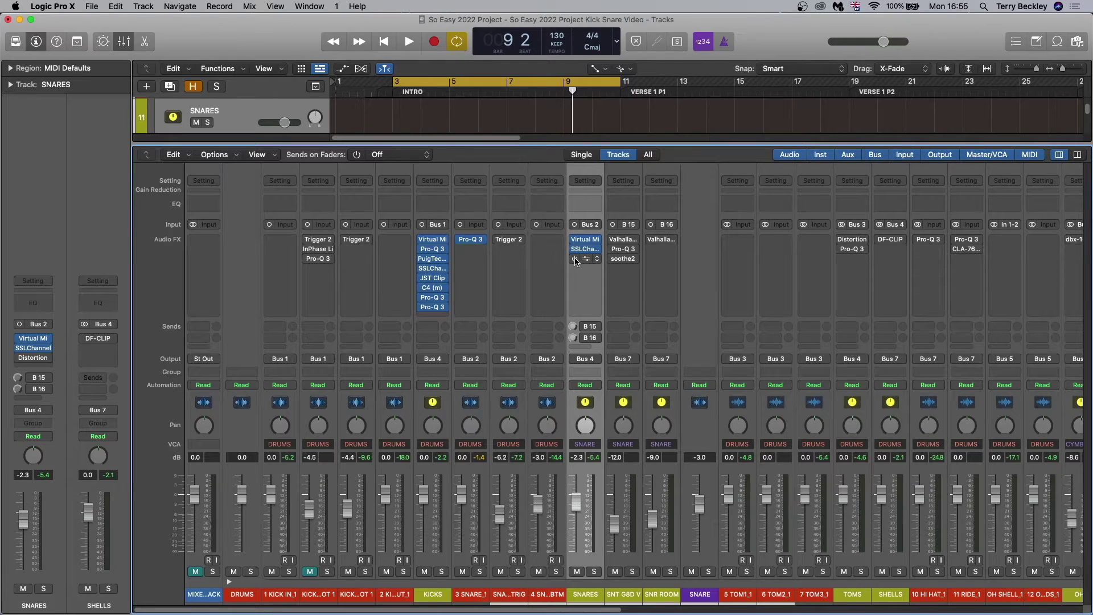
click(574, 259)
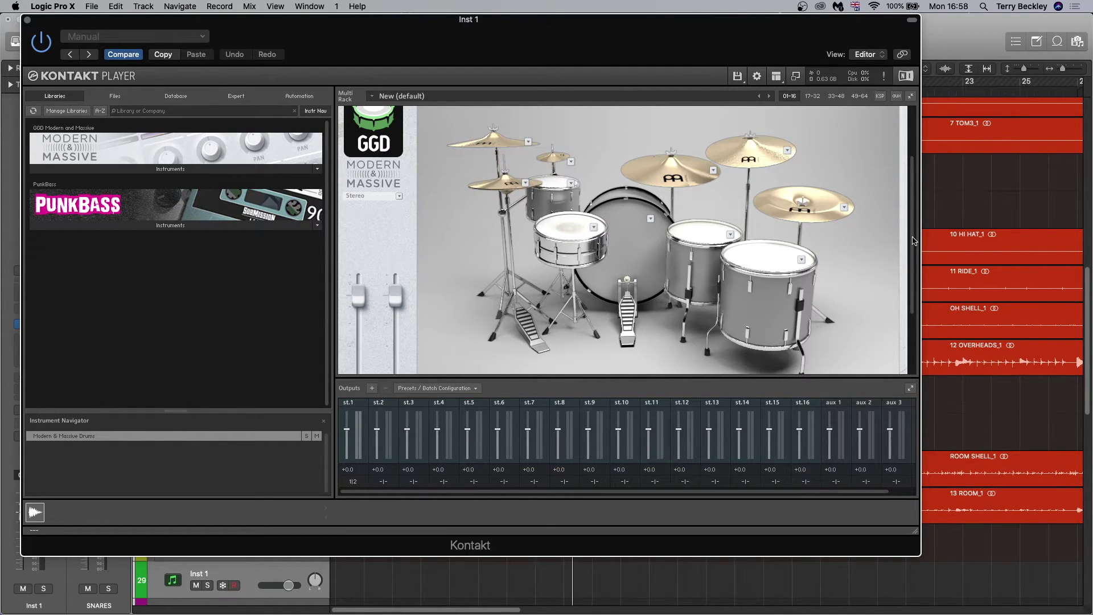
Step: Choose the Tama Starclassic Bubinga 24x16" kick in Kontakt's GGD drum kit, view the available snares, and close the instrument
click(651, 217)
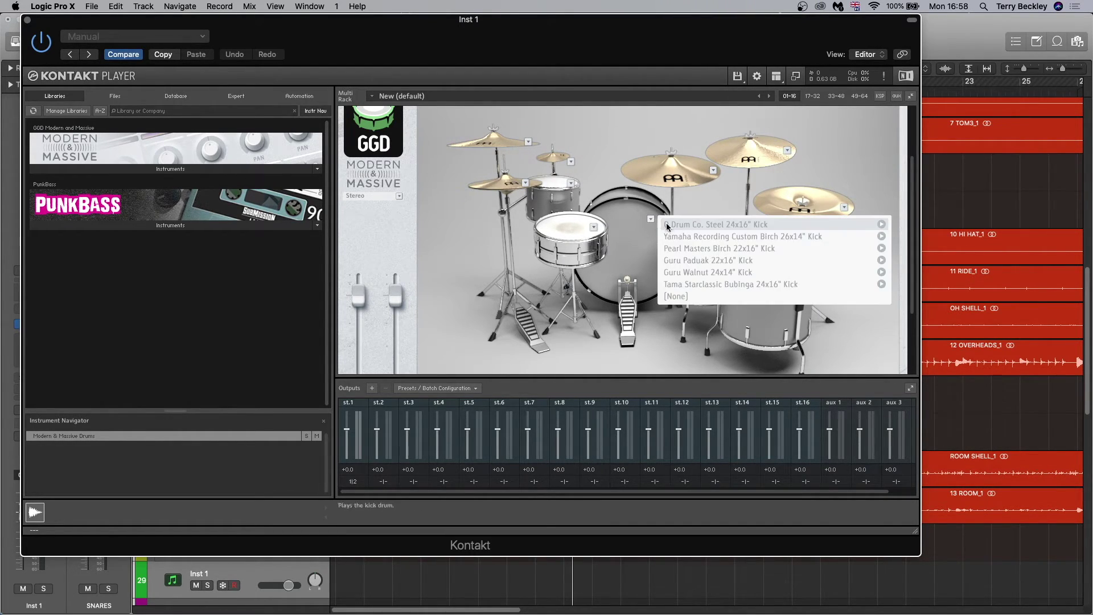
click(715, 283)
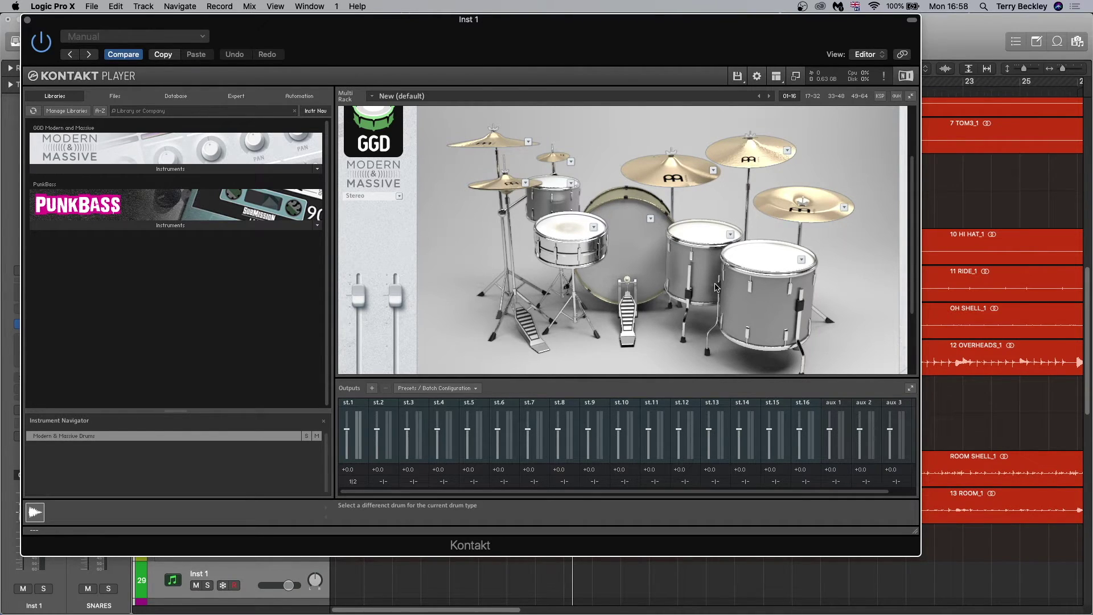
click(593, 228)
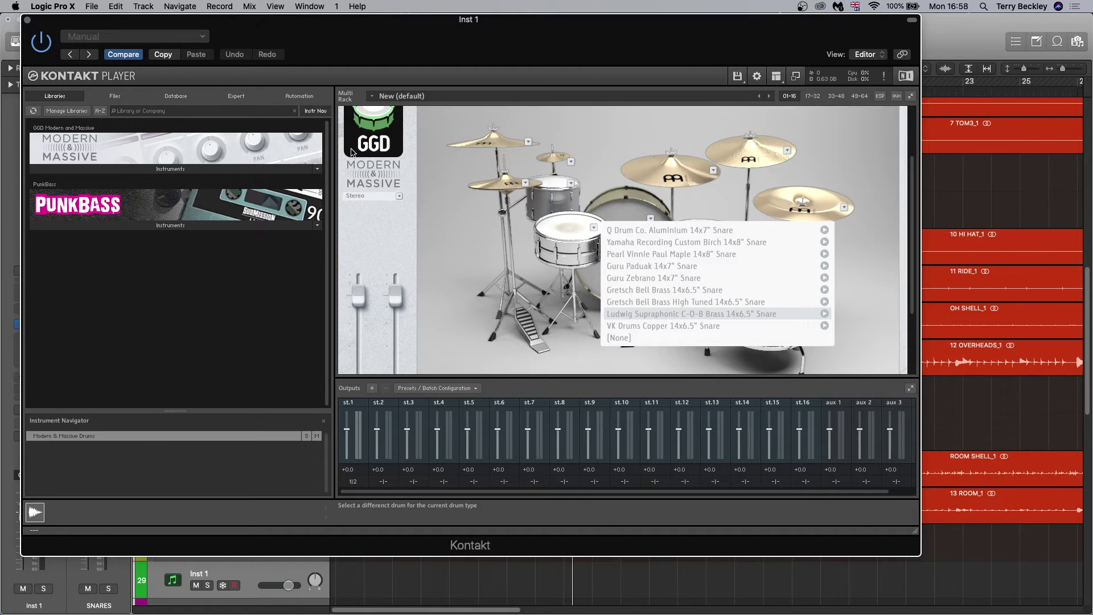
click(27, 20)
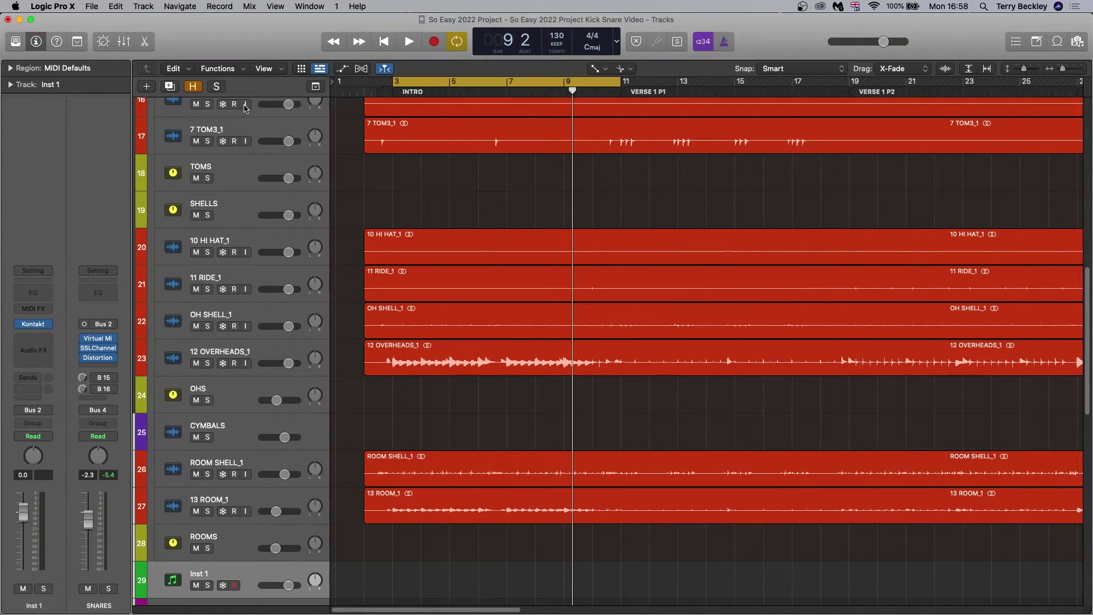
Step: Examine the samples loaded in Trigger 2 on the unmuted KICK 1 SHOT 1 track and on the SNARE TRIG track
scroll(225, 188, up, 10)
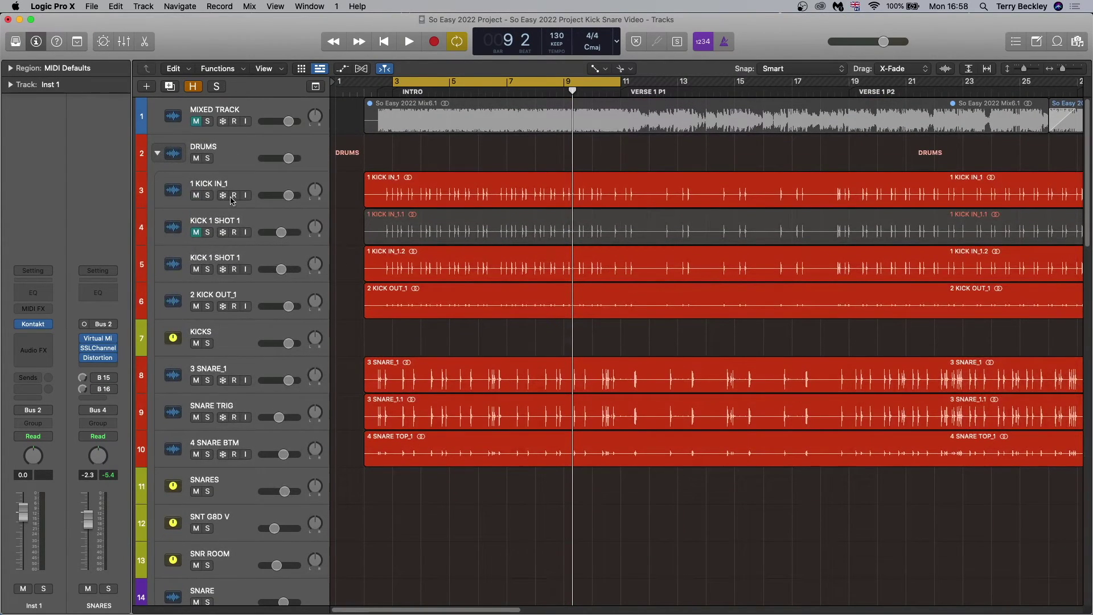
click(247, 260)
click(32, 307)
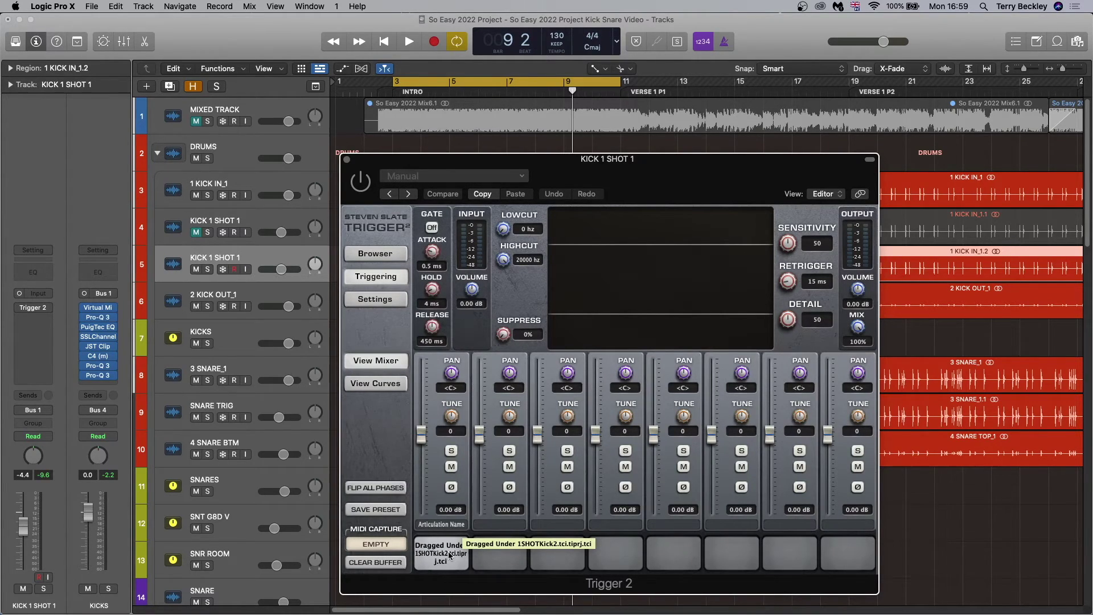
click(233, 405)
click(33, 340)
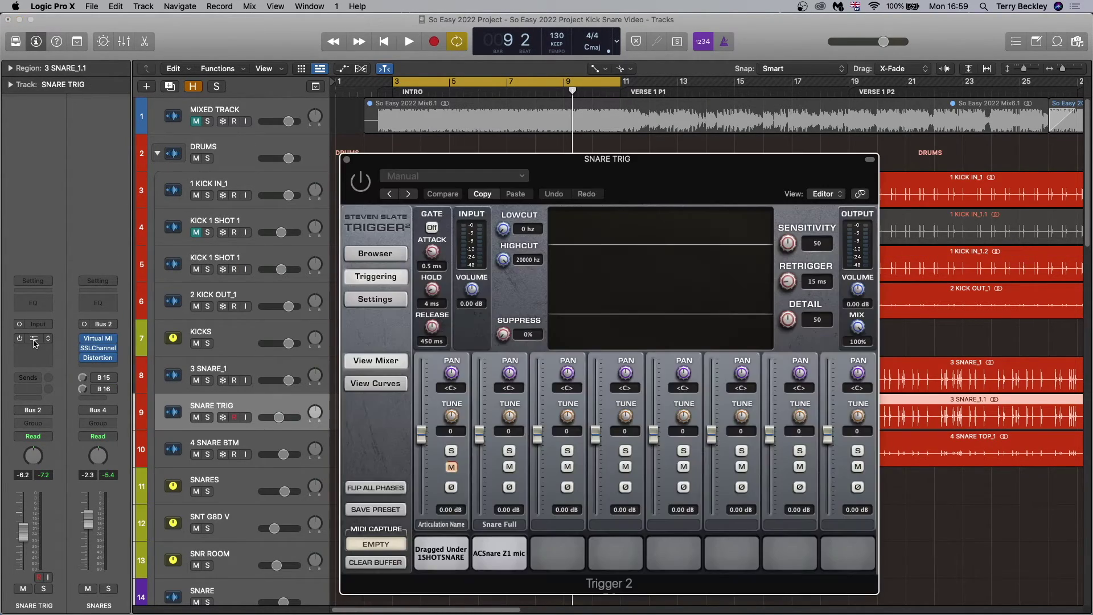
drag(639, 187, 641, 149)
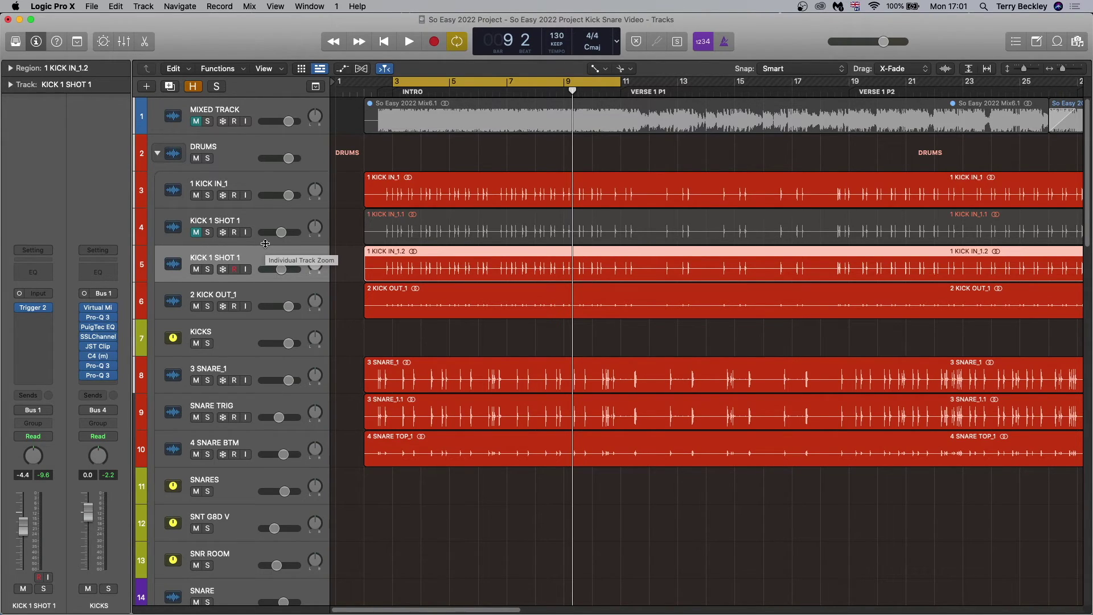
Step: Solo the KICKS bus, compare playback with the triggered KICK 1 SHOT 1 on track 5 muted and unmuted, stop, and unsolo KICKS
click(207, 343)
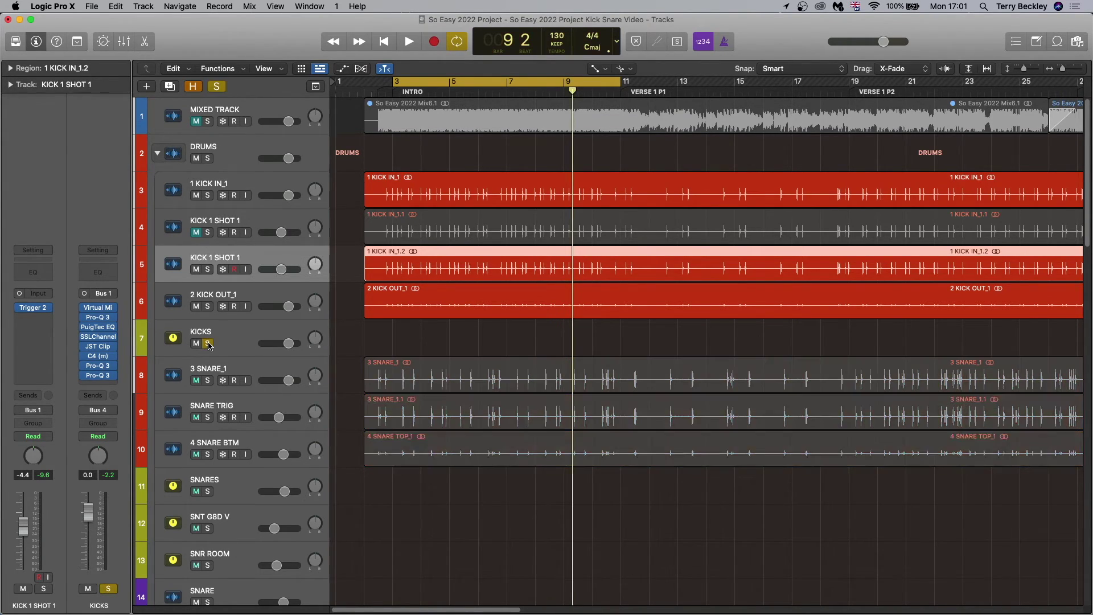
key(space)
click(196, 272)
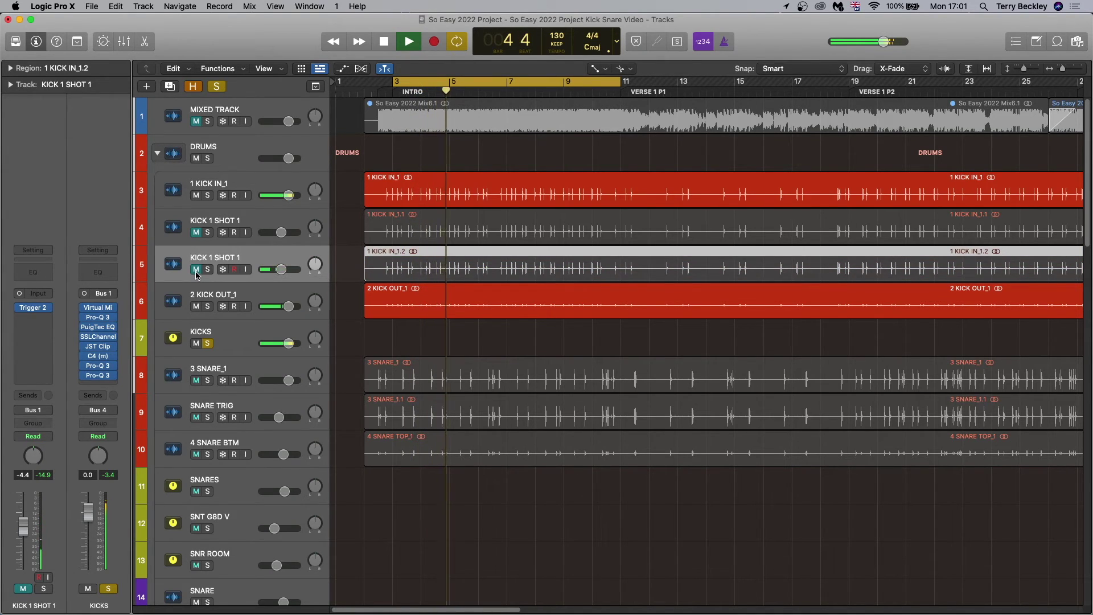
click(196, 271)
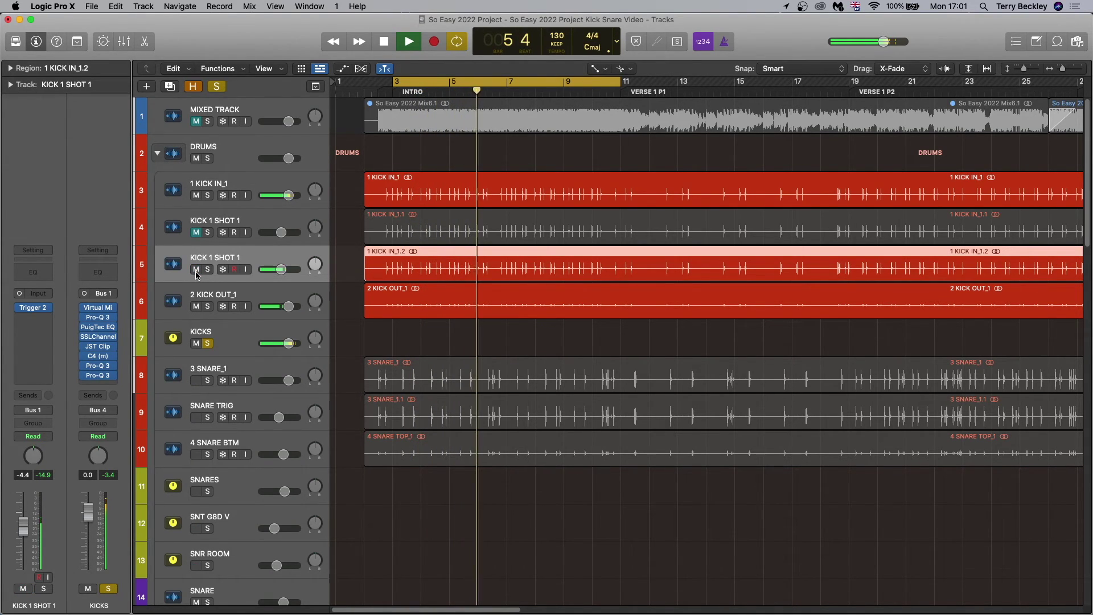
click(196, 271)
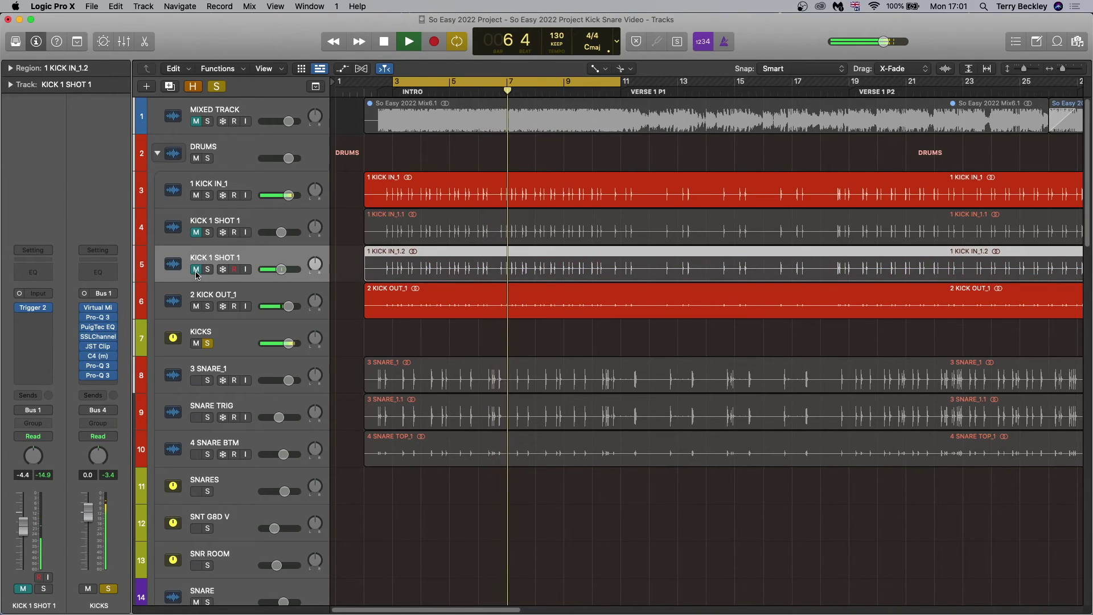
click(196, 271)
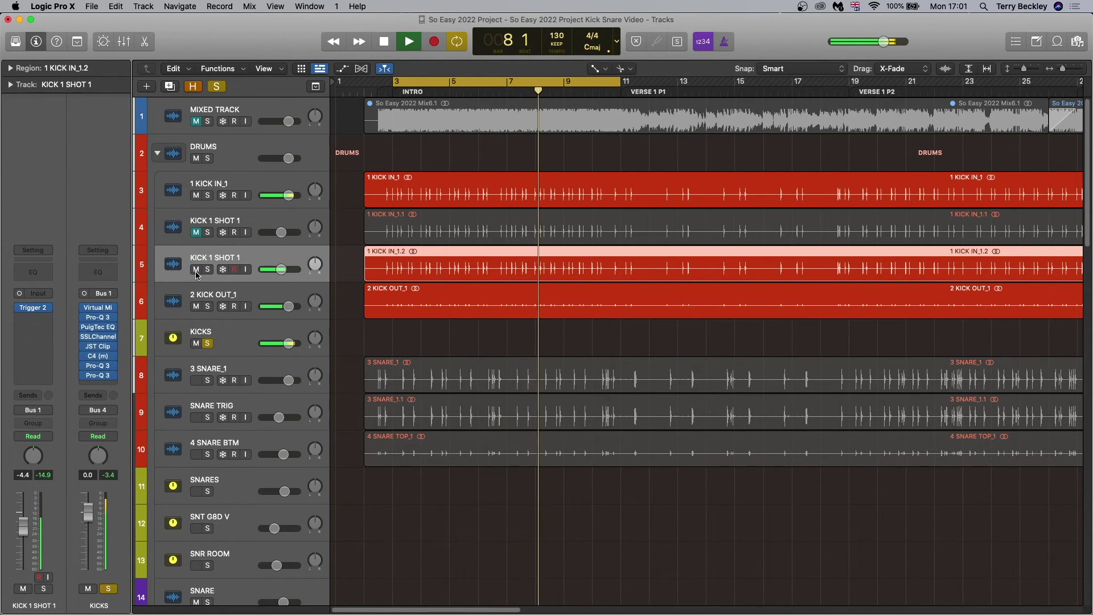
key(space)
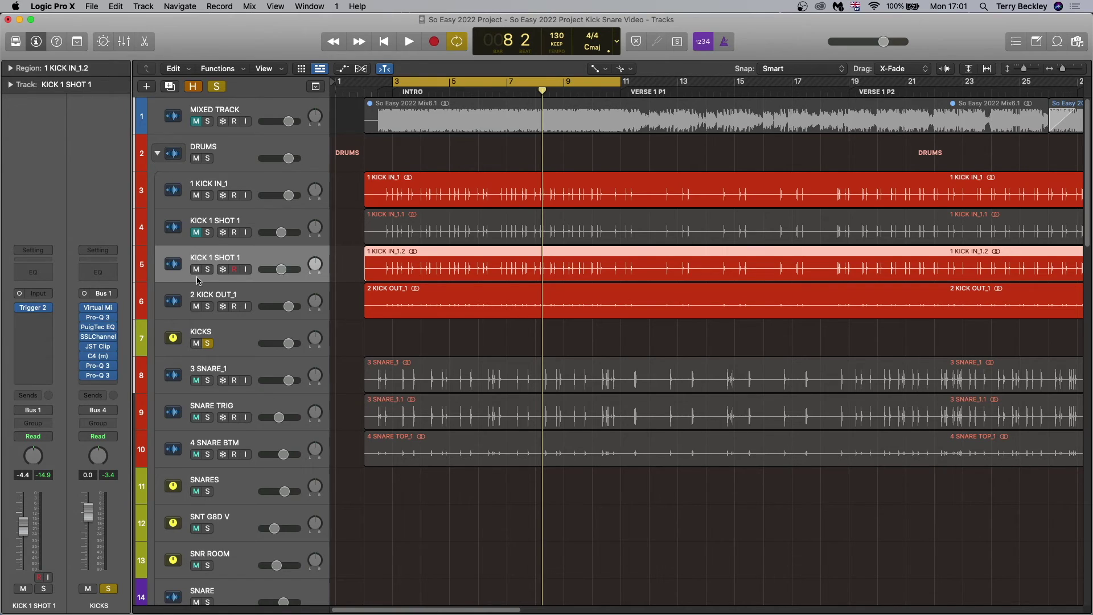
click(208, 343)
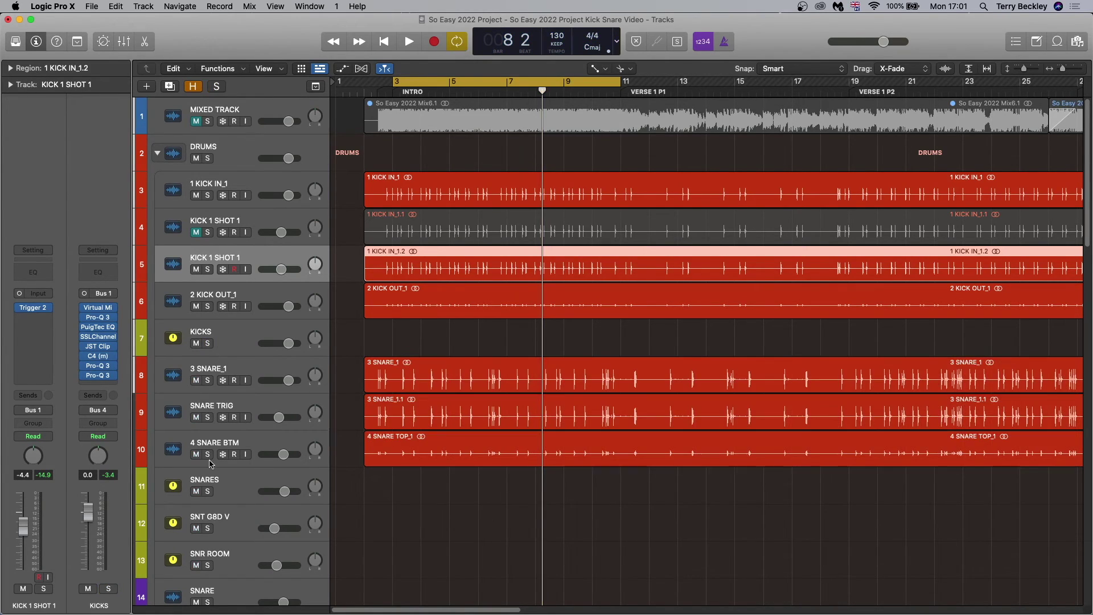
Step: Solo the SNARES bus, compare playback with SNARE TRIG muted and unmuted, and stop with SNARE TRIG unmuted
click(208, 491)
click(229, 425)
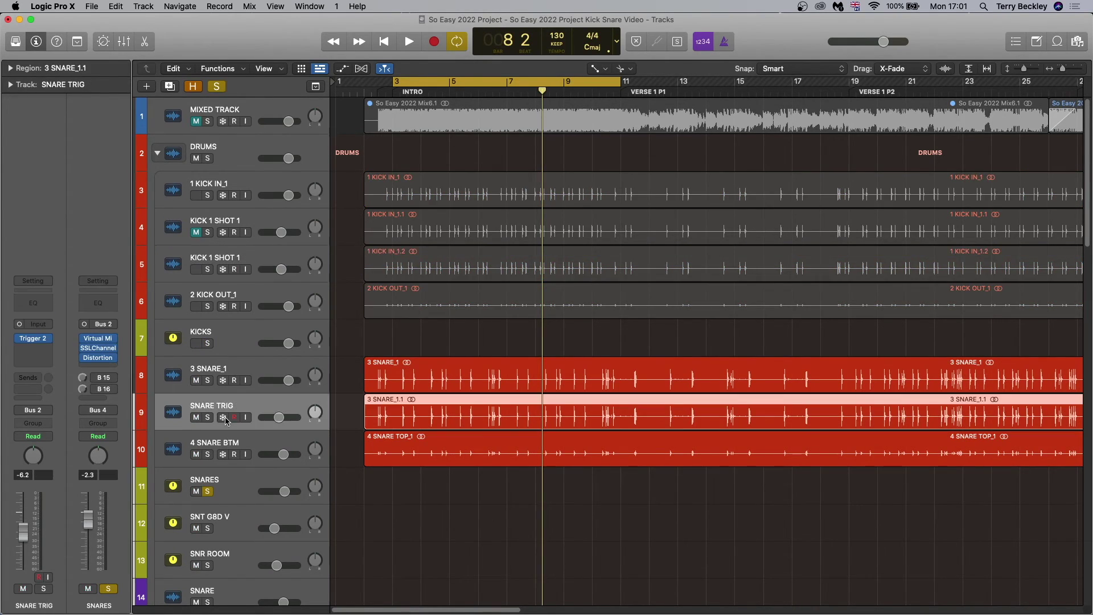
click(195, 419)
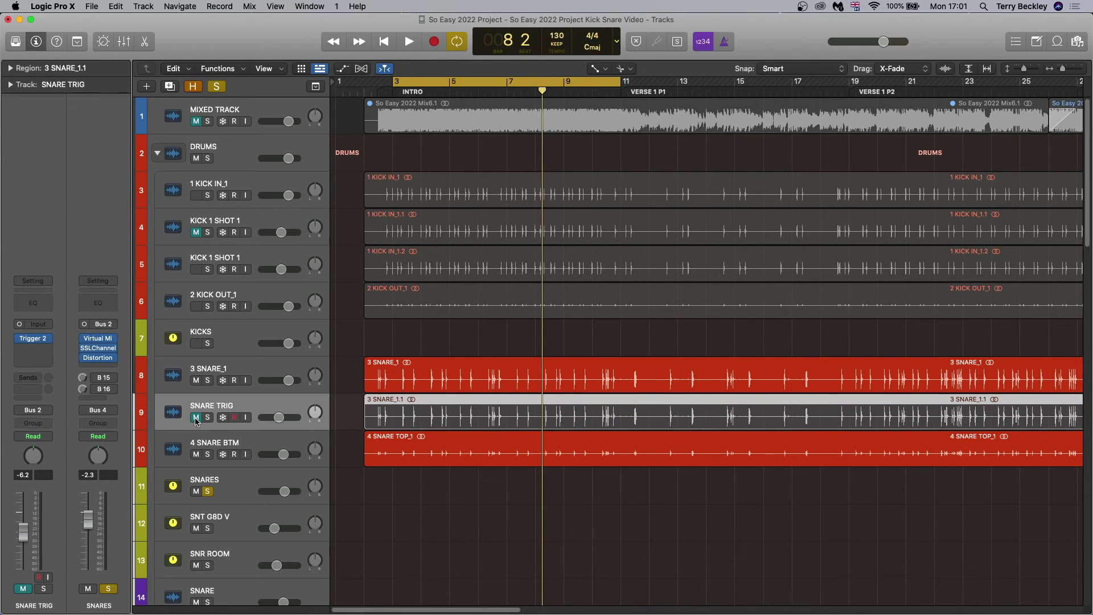
key(space)
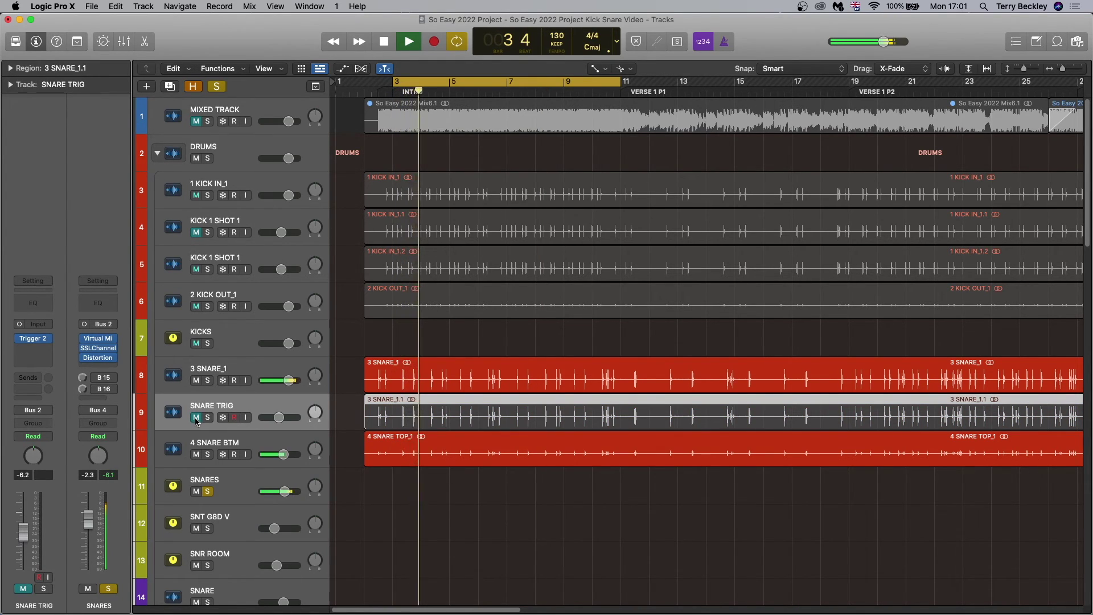
click(195, 419)
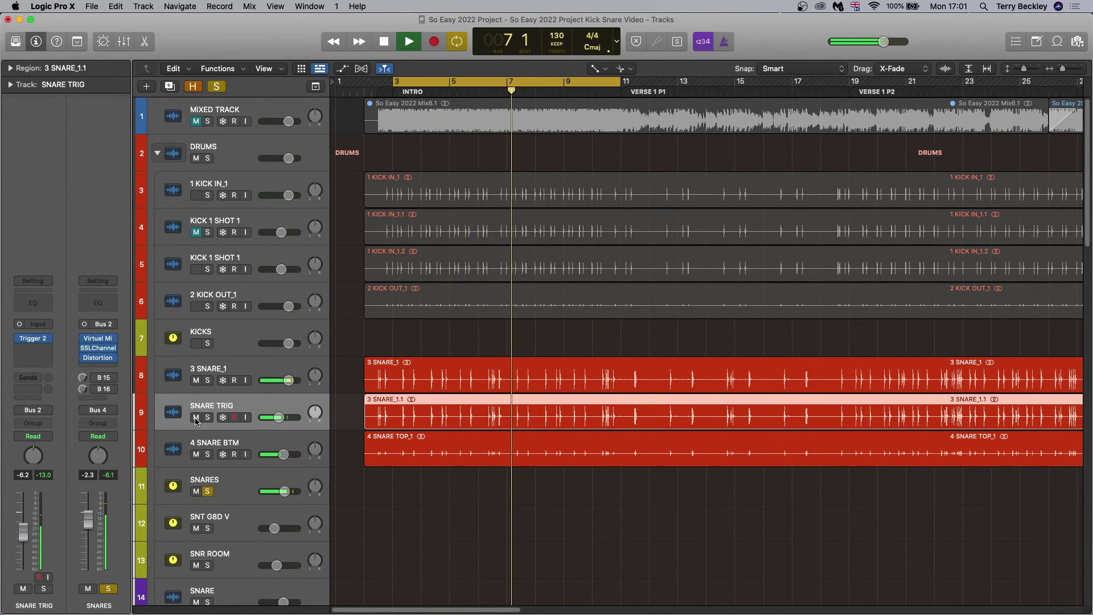
click(195, 419)
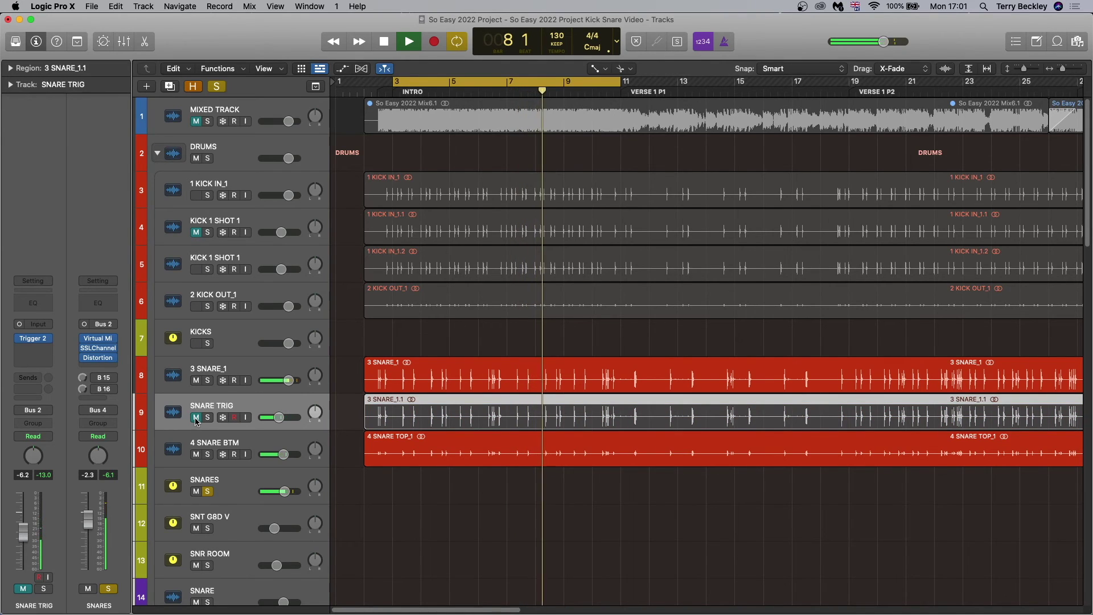
click(195, 418)
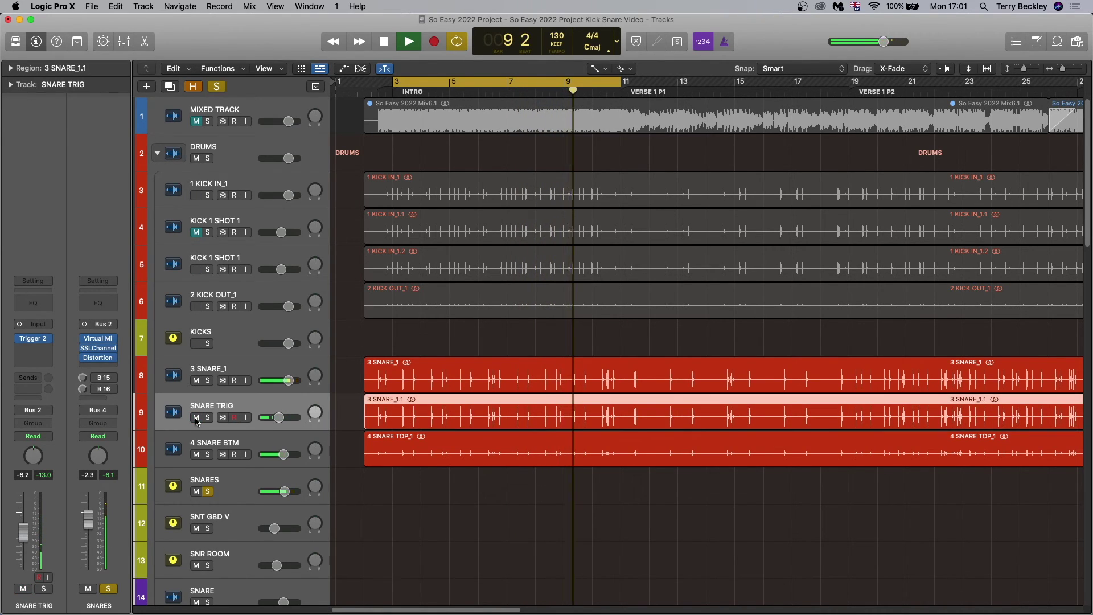
key(space)
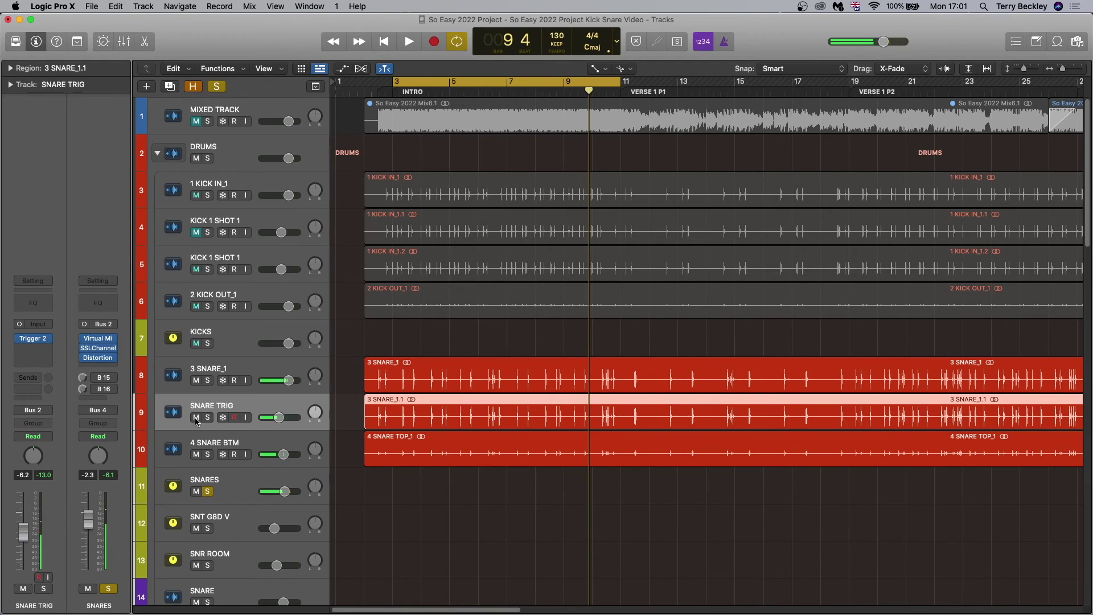